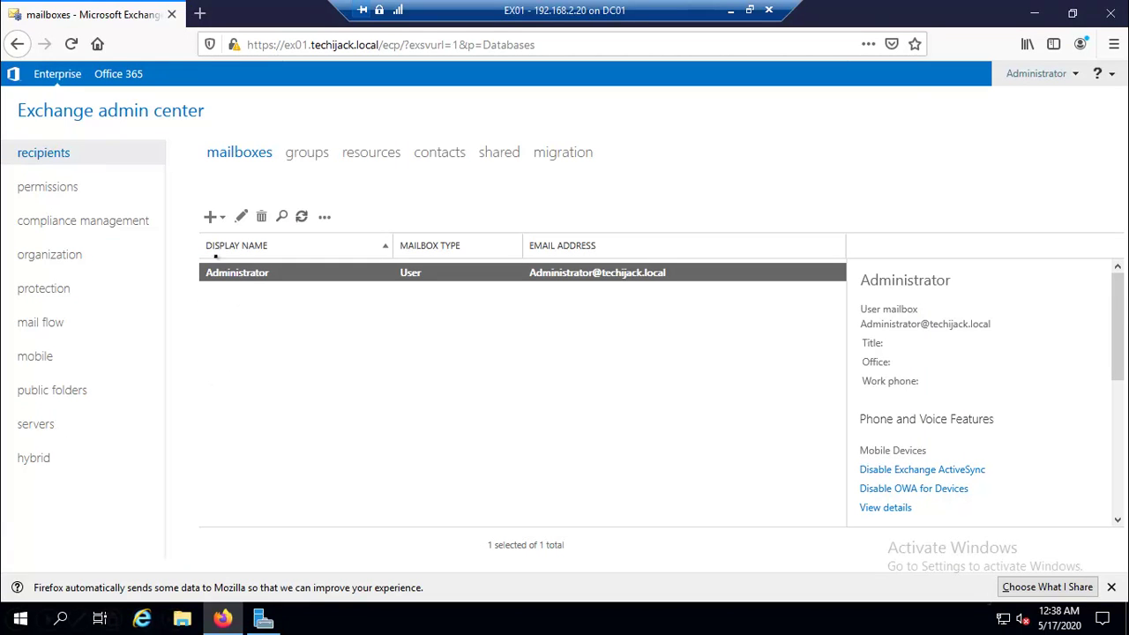
Select the Administrator mailbox in the mailboxes list to show its details pane.
{"action": "left_click", "coordinate": [225, 294]}
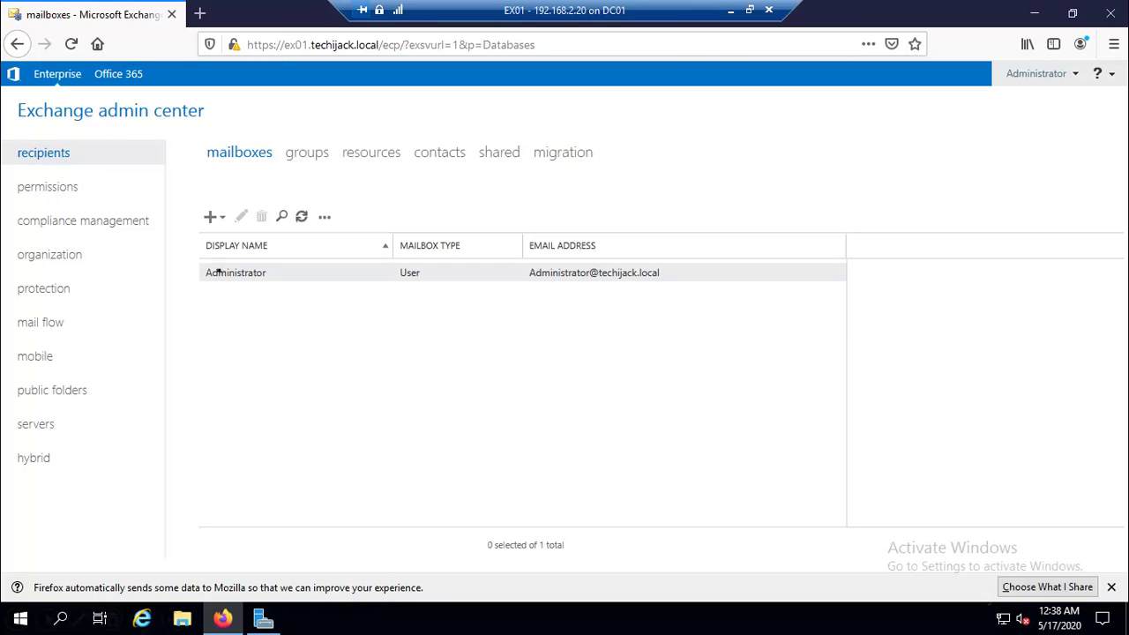
{"action": "left_click", "coordinate": [216, 275]}
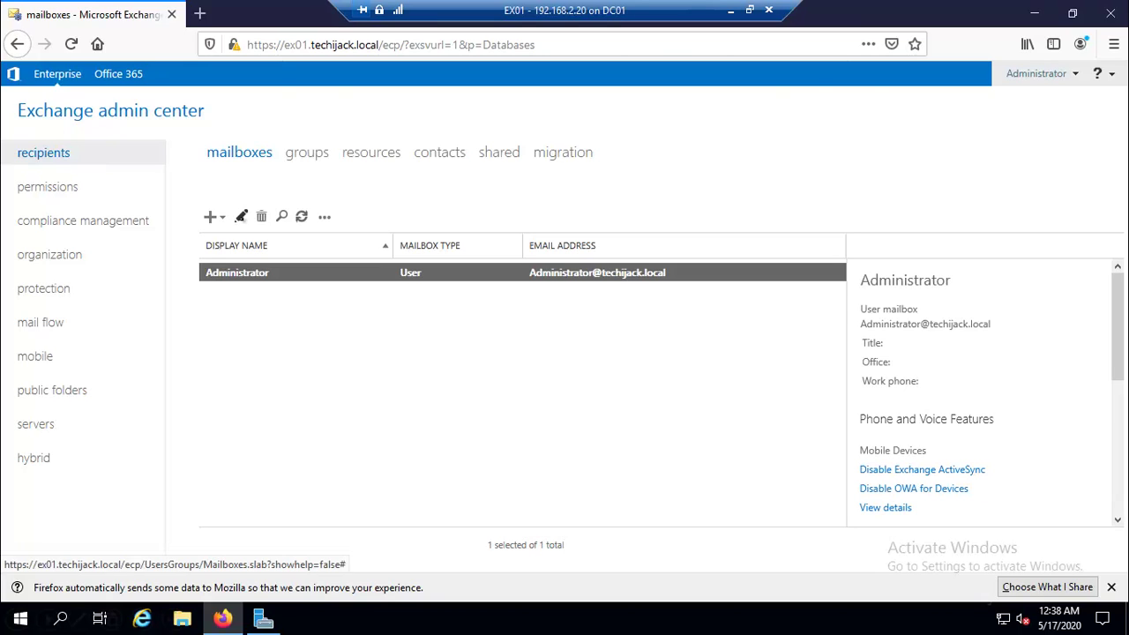
Open the Administrator mailbox for editing and review its first name, last name and alias fields.
{"action": "left_click", "coordinate": [241, 218]}
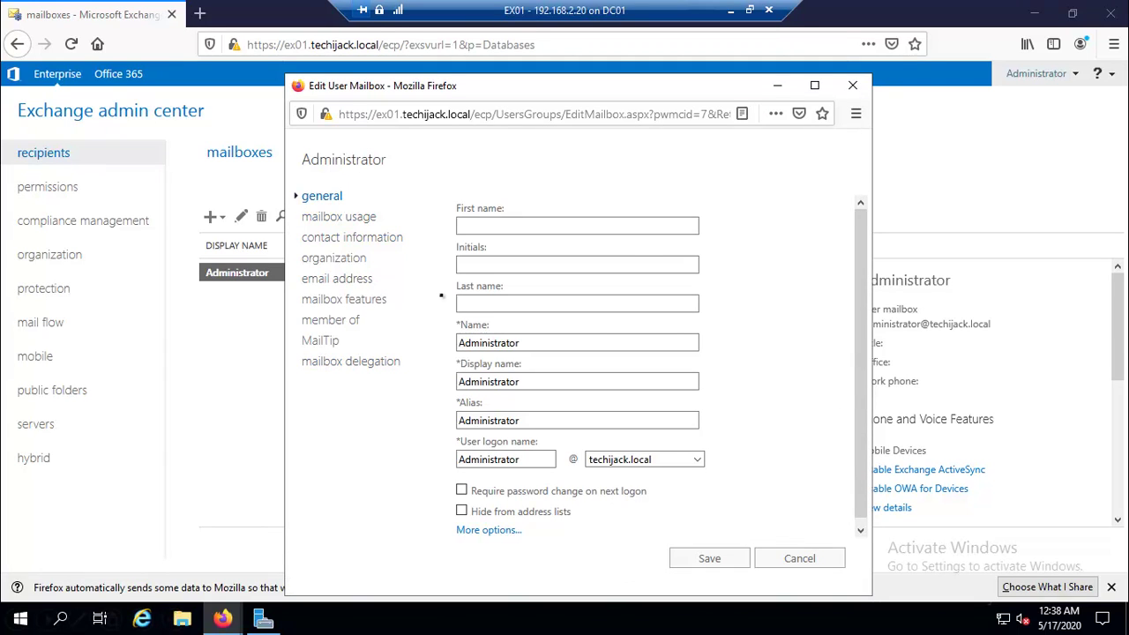
{"action": "left_click", "coordinate": [521, 304]}
{"action": "left_click", "coordinate": [576, 220]}
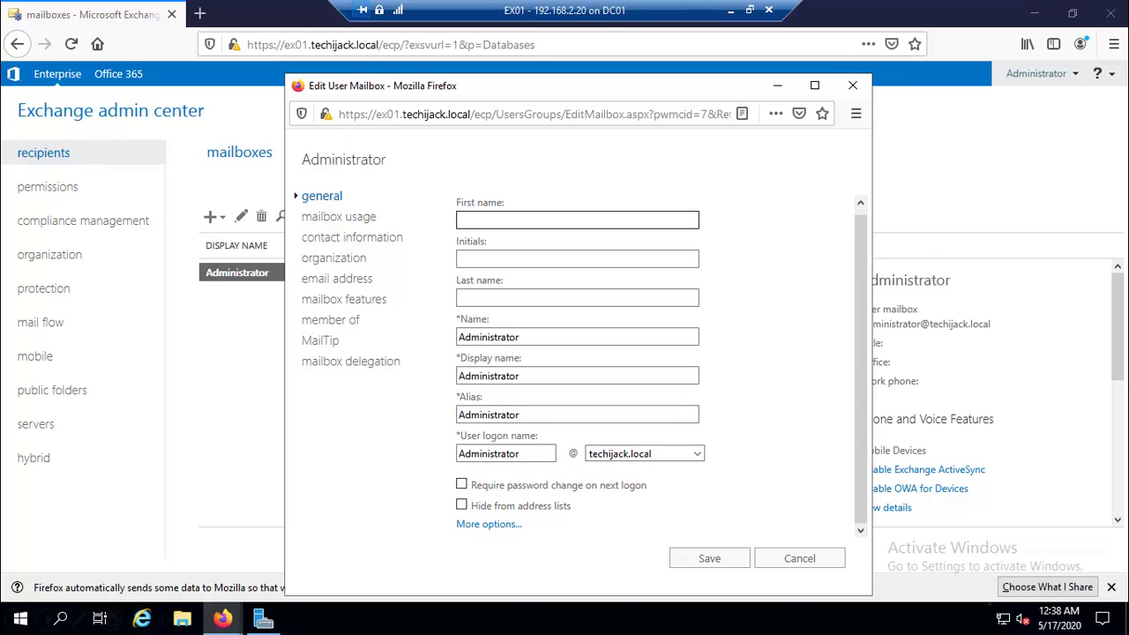
{"action": "key", "text": "Tab"}
{"action": "key", "text": "Tab"}
{"action": "key", "text": "Tab"}
{"action": "key", "text": "Tab"}
{"action": "key", "text": "Tab"}
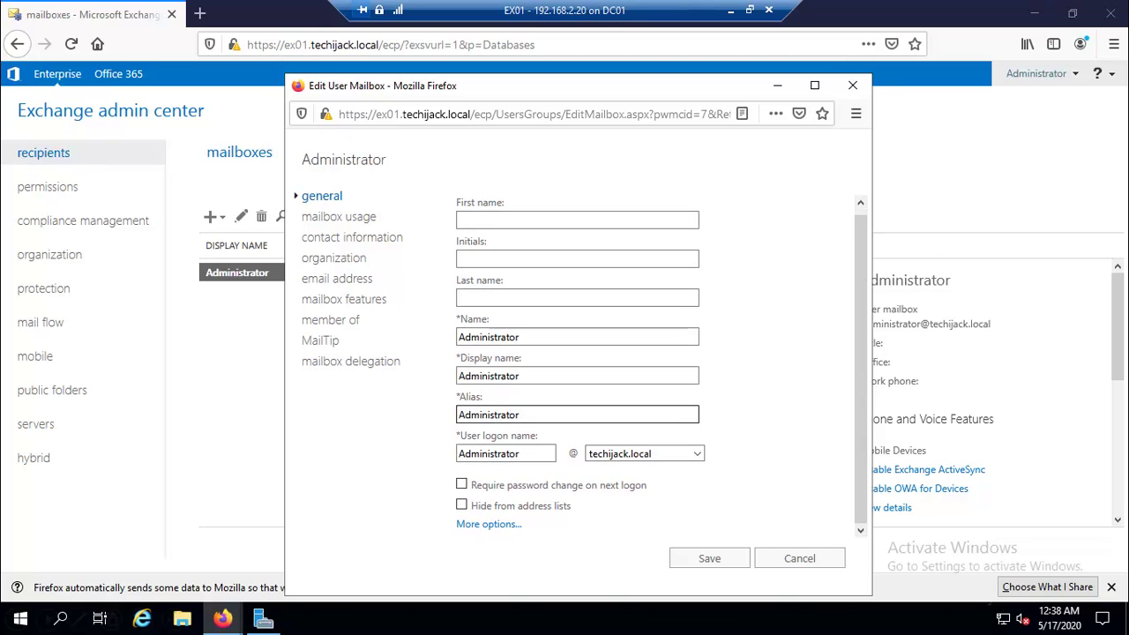
Show the OU techijack.local/Users and database DB01, checking custom attributes without saving.
{"action": "left_click", "coordinate": [485, 523]}
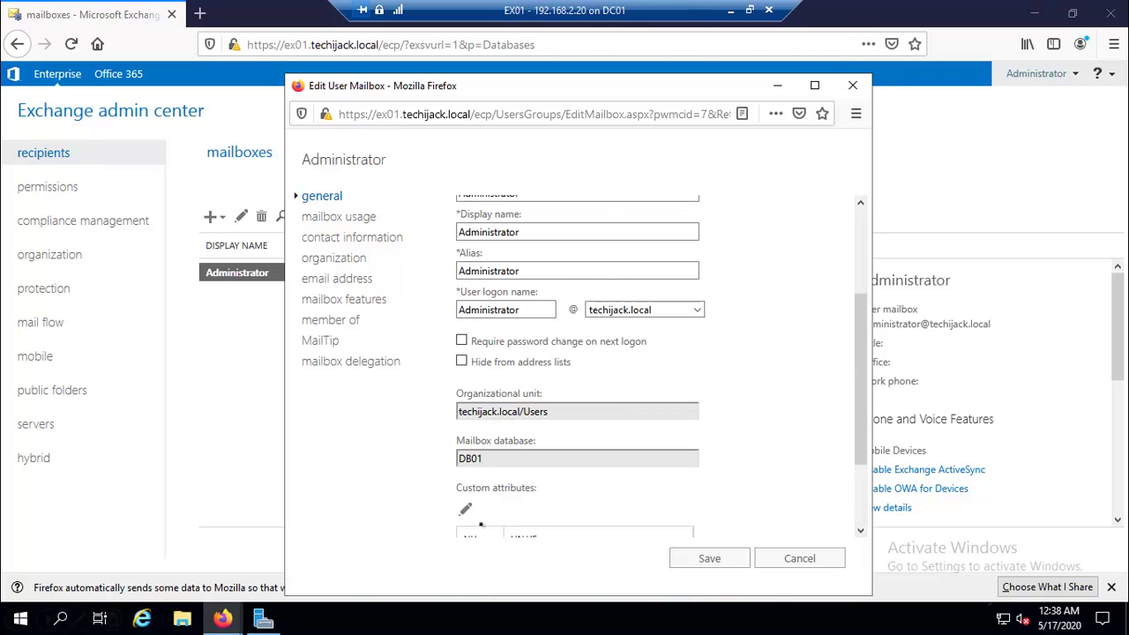
{"action": "scroll", "coordinate": [519, 433], "scroll_direction": "down", "scroll_amount": 2}
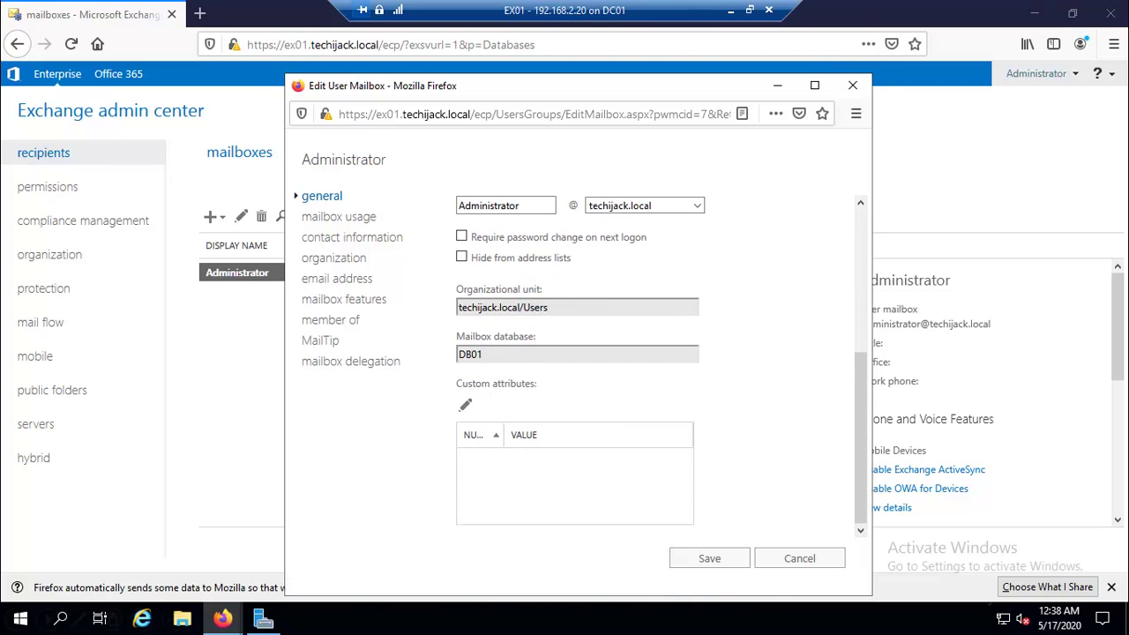
{"action": "left_click", "coordinate": [465, 405]}
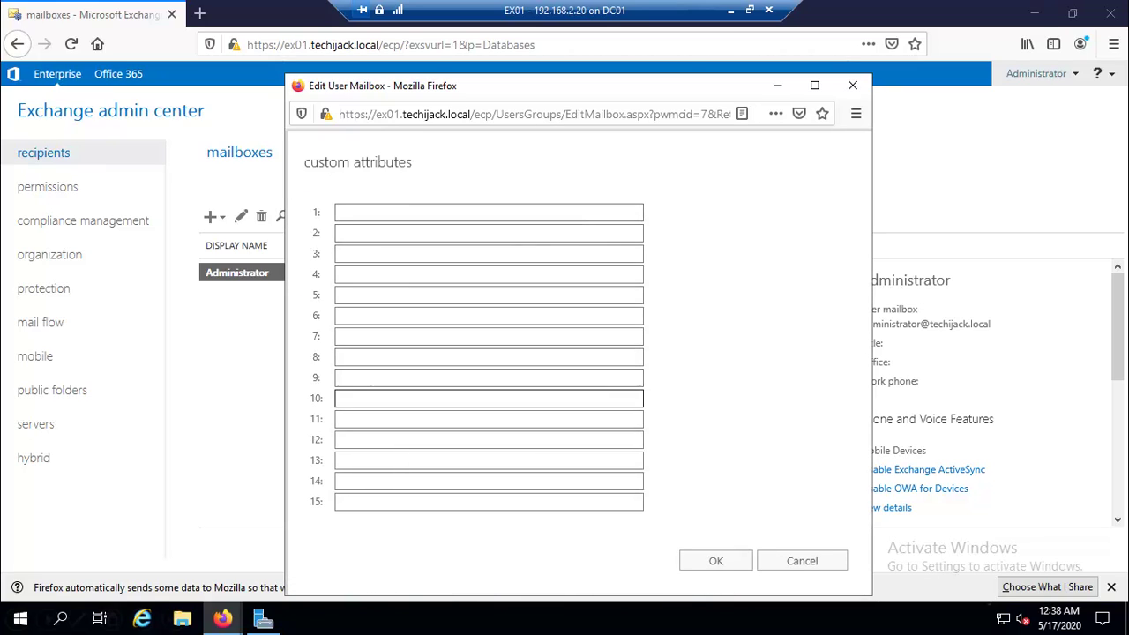
{"action": "left_click", "coordinate": [781, 557]}
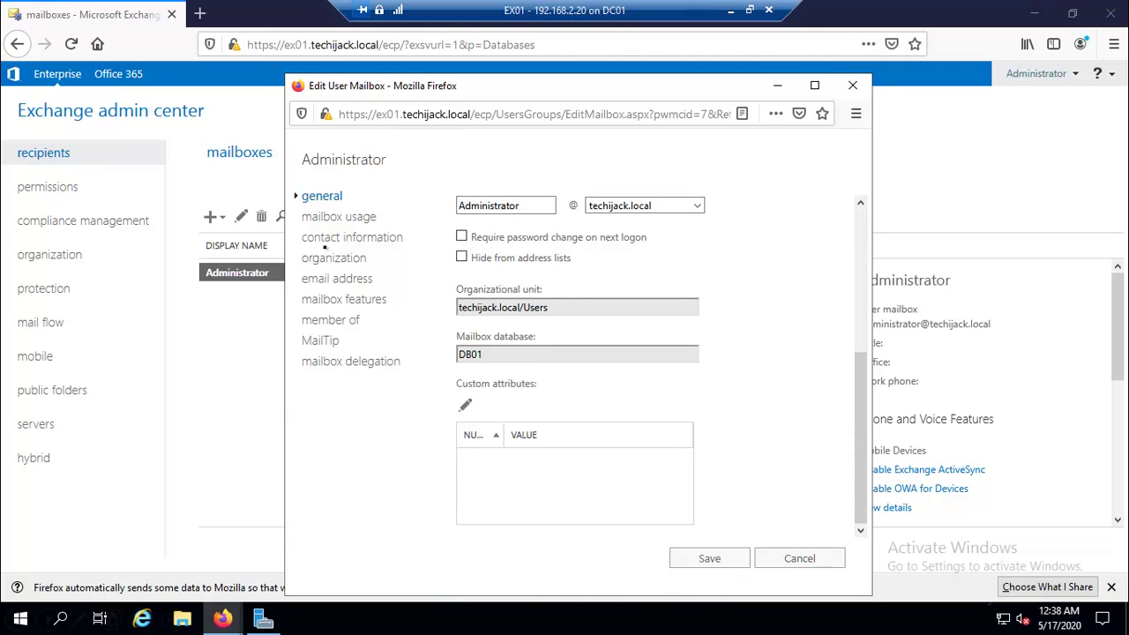
Review the mailbox usage of 692.7 KB of 1.8 GB, keeping the default database quota settings.
{"action": "left_click", "coordinate": [328, 218]}
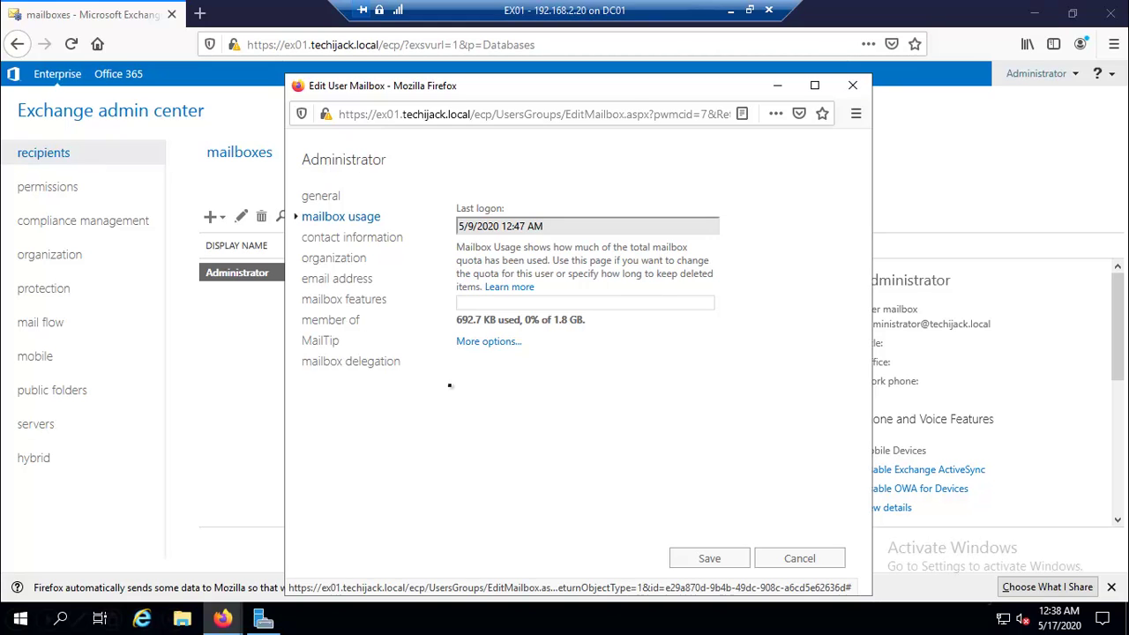
{"action": "left_click", "coordinate": [483, 344]}
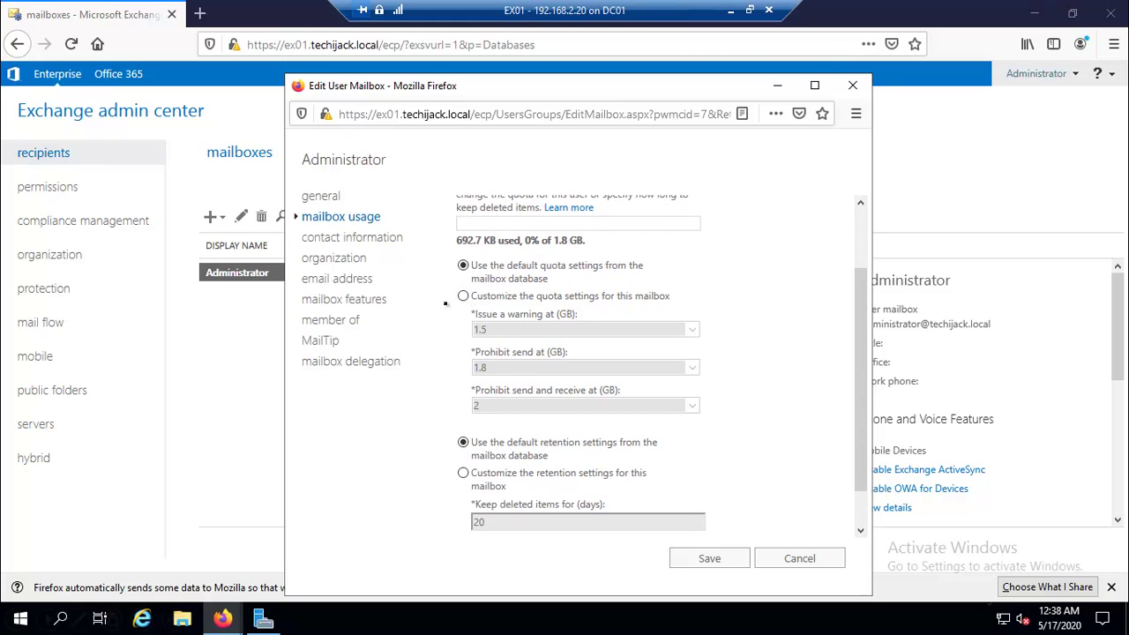
{"action": "left_click", "coordinate": [462, 296]}
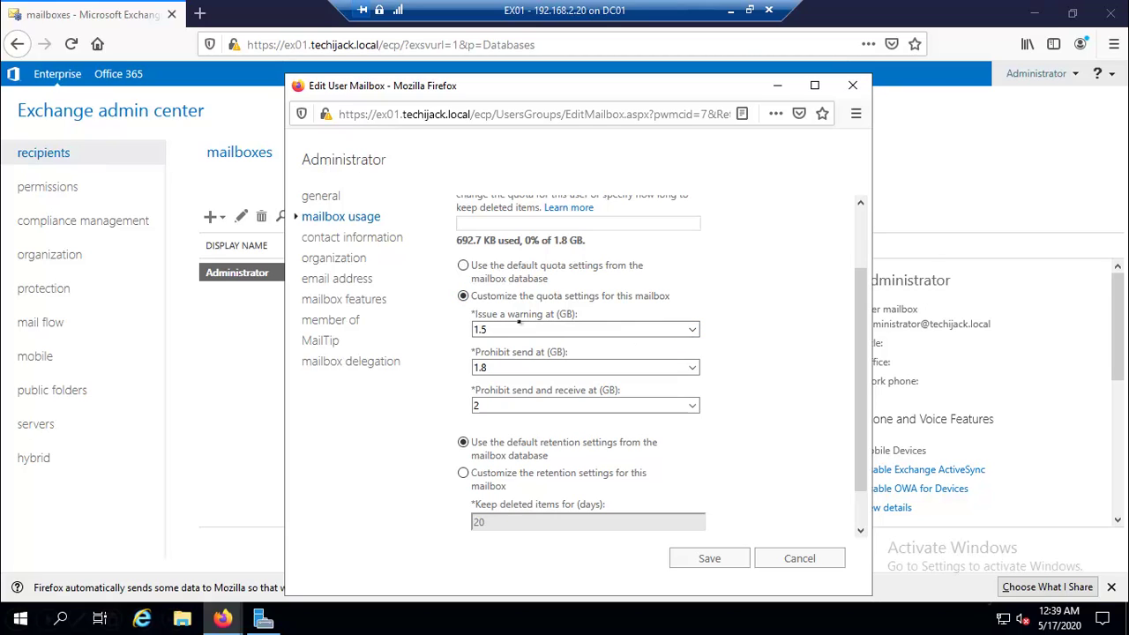
{"action": "scroll", "coordinate": [466, 357], "scroll_direction": "down", "scroll_amount": 1}
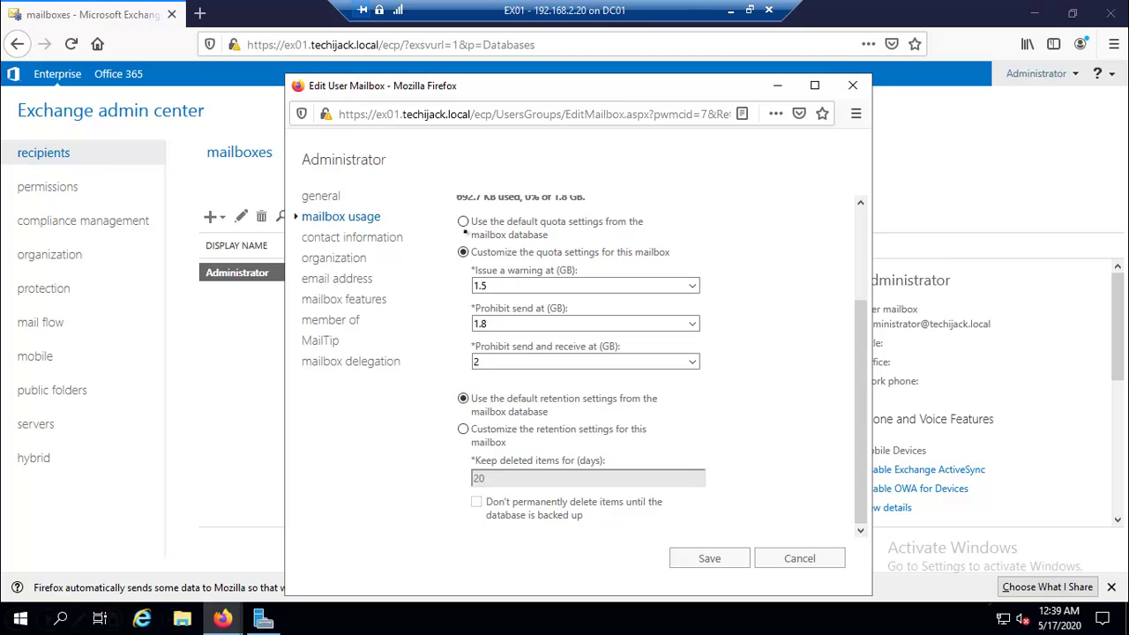
{"action": "left_click", "coordinate": [463, 221]}
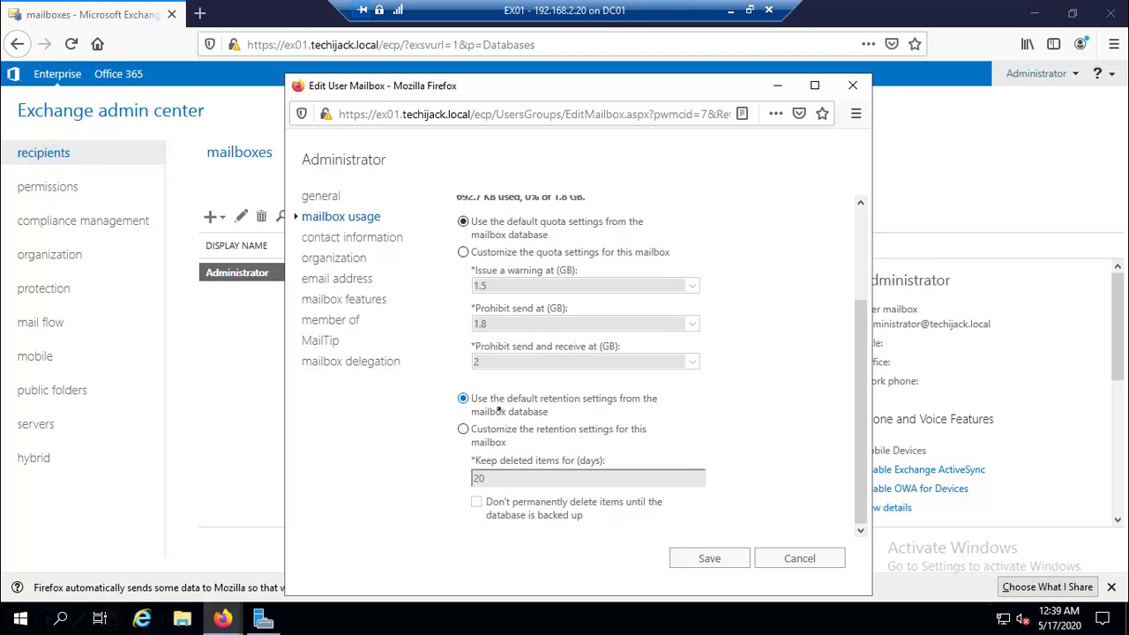
{"action": "scroll", "coordinate": [468, 335], "scroll_direction": "up", "scroll_amount": 3}
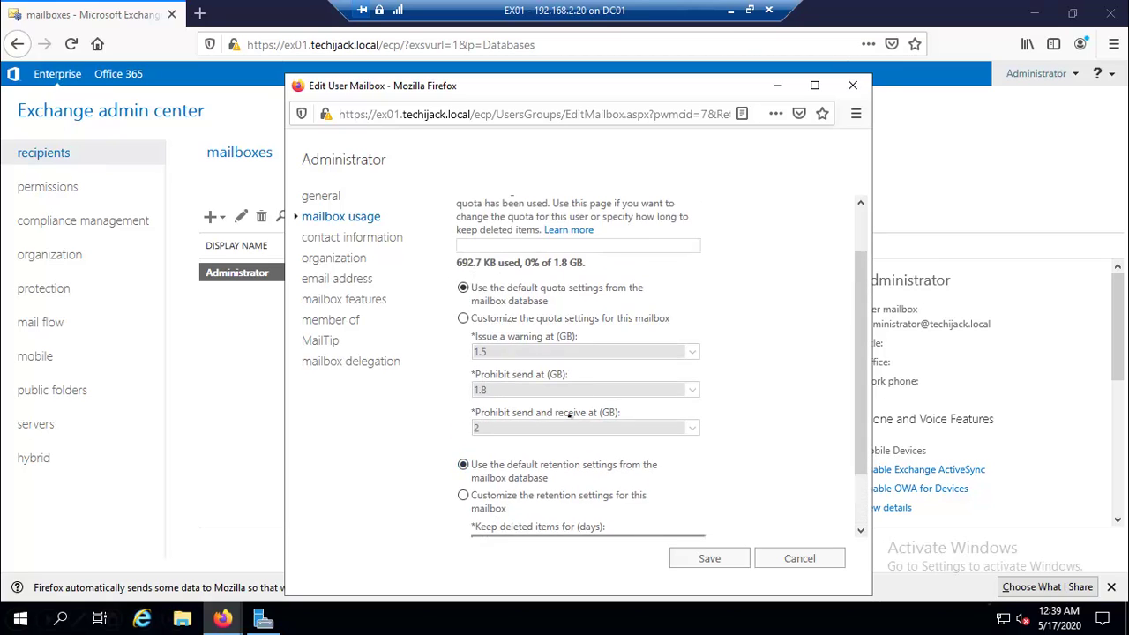
Review the Administrator's contact fields, then show the empty Title, Department and Company details.
{"action": "left_click", "coordinate": [360, 238]}
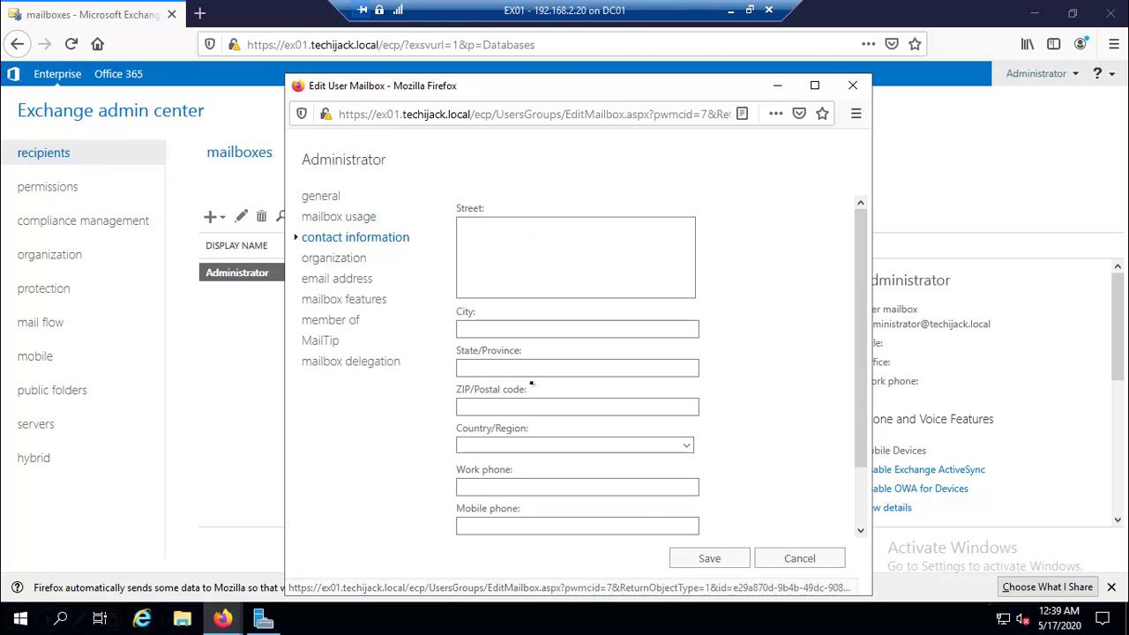
{"action": "left_click", "coordinate": [461, 367]}
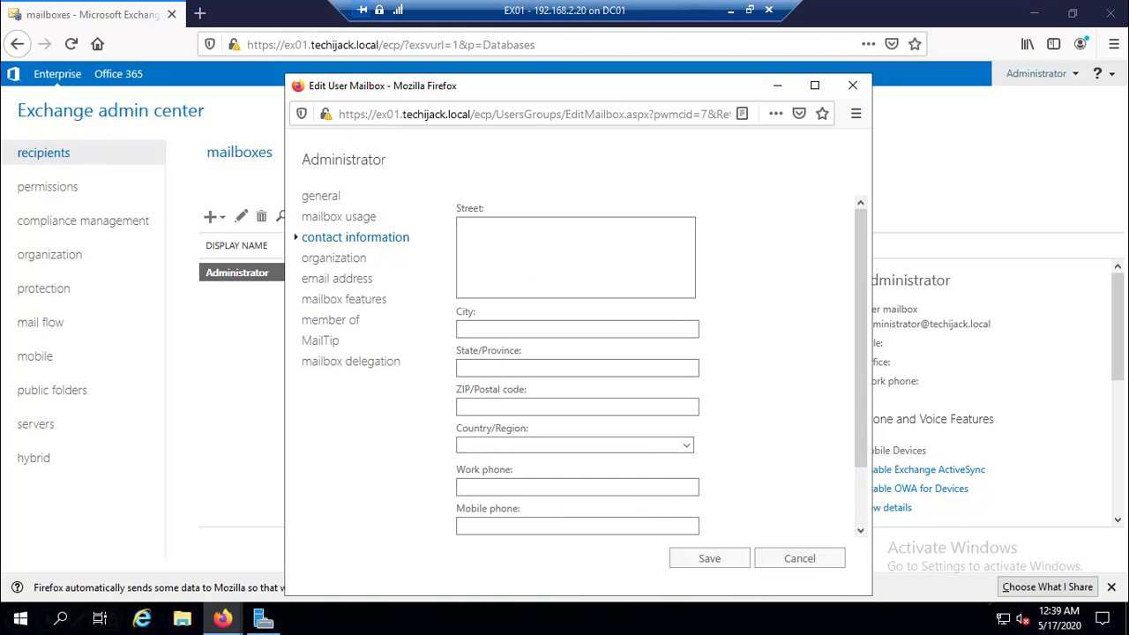
{"action": "scroll", "coordinate": [576, 362], "scroll_direction": "down", "scroll_amount": 2}
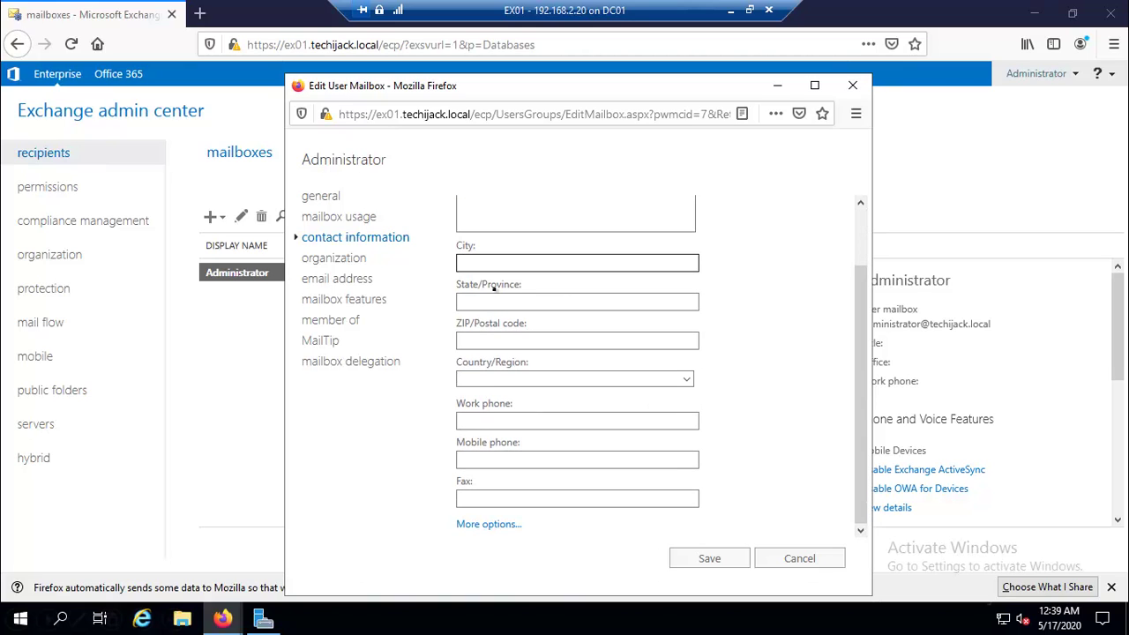
{"action": "key", "text": "Tab"}
{"action": "key", "text": "Tab"}
{"action": "key", "text": "Tab"}
{"action": "key", "text": "Tab"}
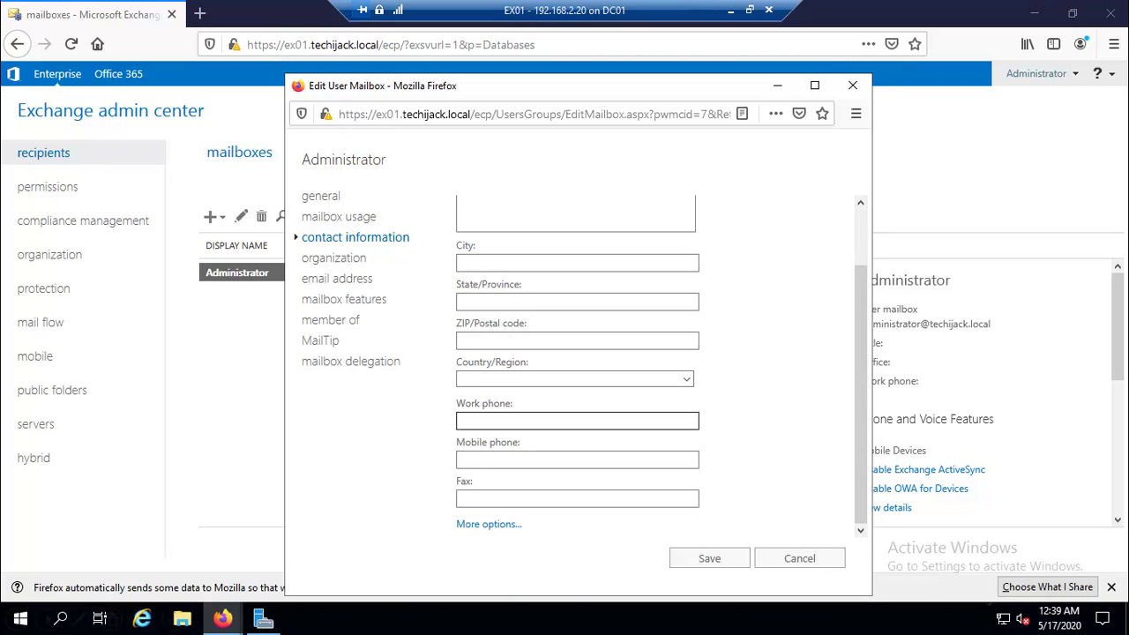
{"action": "left_click", "coordinate": [489, 524]}
{"action": "scroll", "coordinate": [524, 394], "scroll_direction": "down", "scroll_amount": 3}
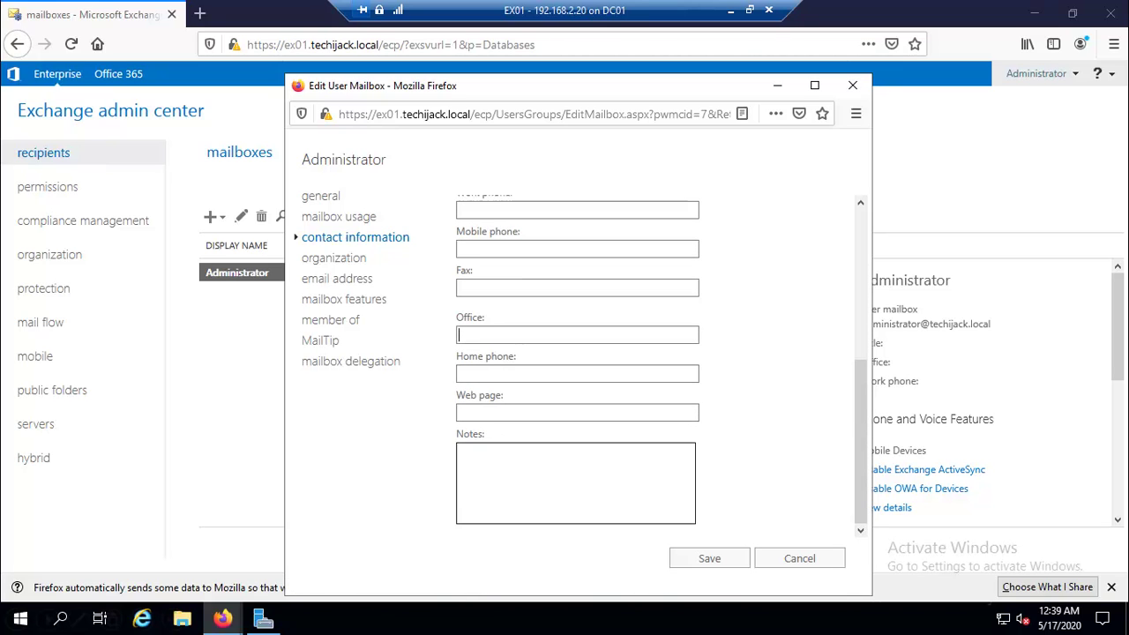
{"action": "scroll", "coordinate": [575, 385], "scroll_direction": "up", "scroll_amount": 5}
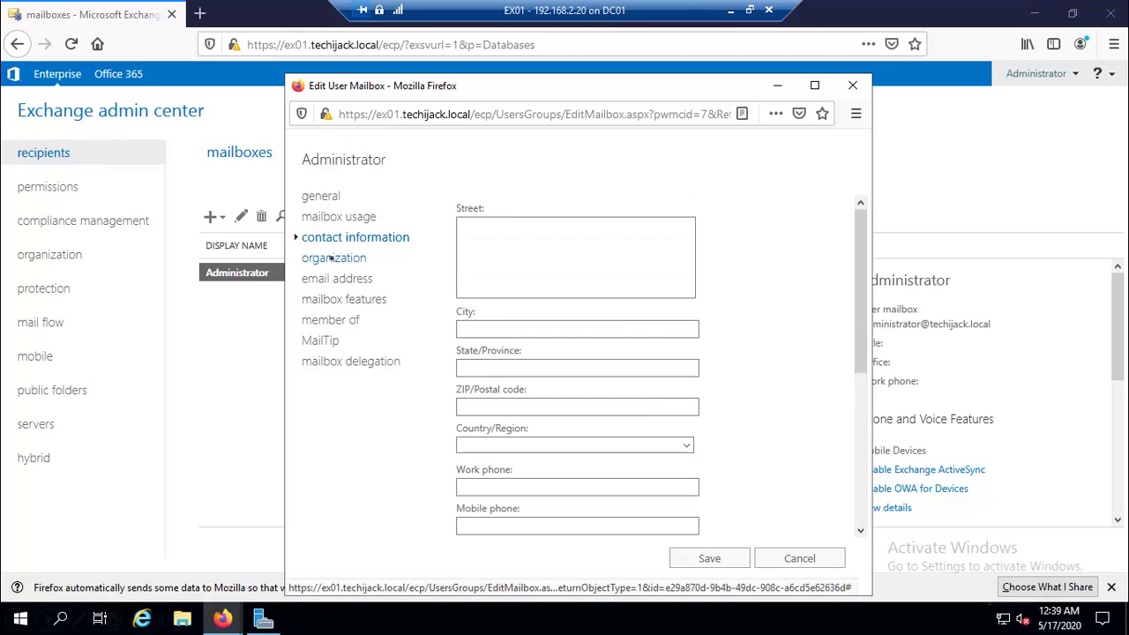
{"action": "left_click", "coordinate": [332, 258]}
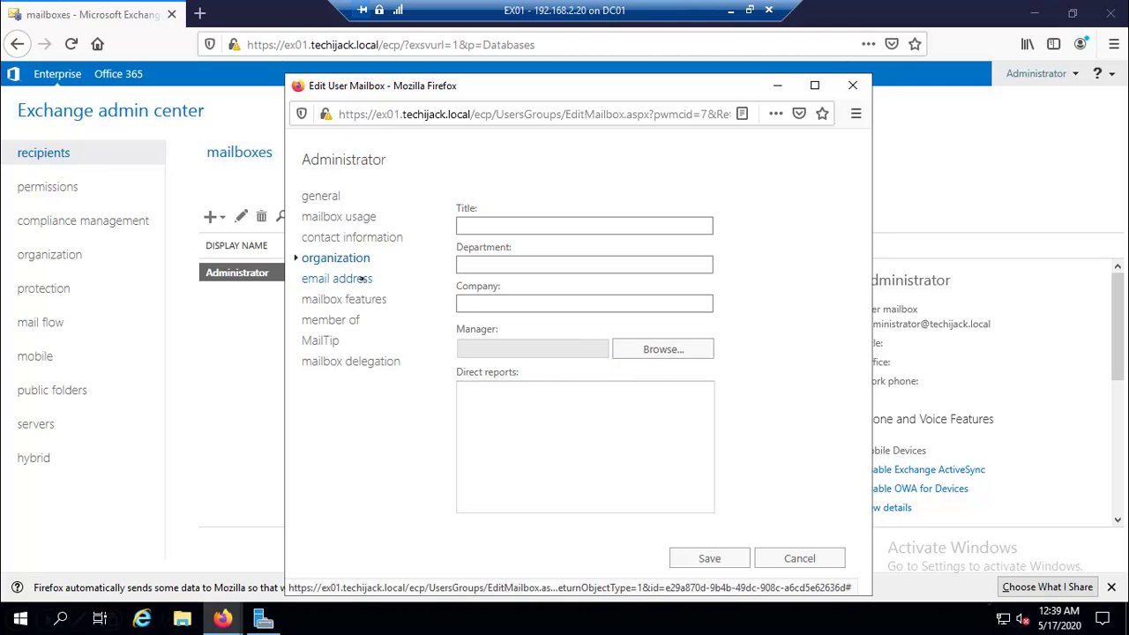
Check the mailbox's email addresses without adding one, then show its mailbox features settings.
{"action": "left_click", "coordinate": [361, 279]}
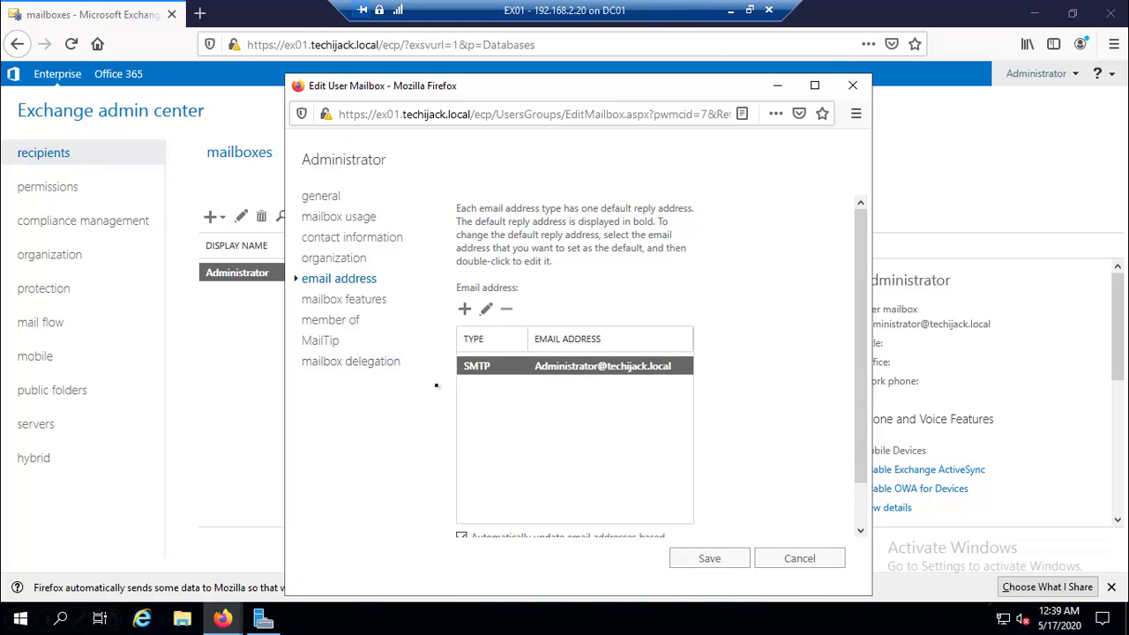
{"action": "scroll", "coordinate": [517, 376], "scroll_direction": "down", "scroll_amount": 1}
{"action": "left_click", "coordinate": [465, 265]}
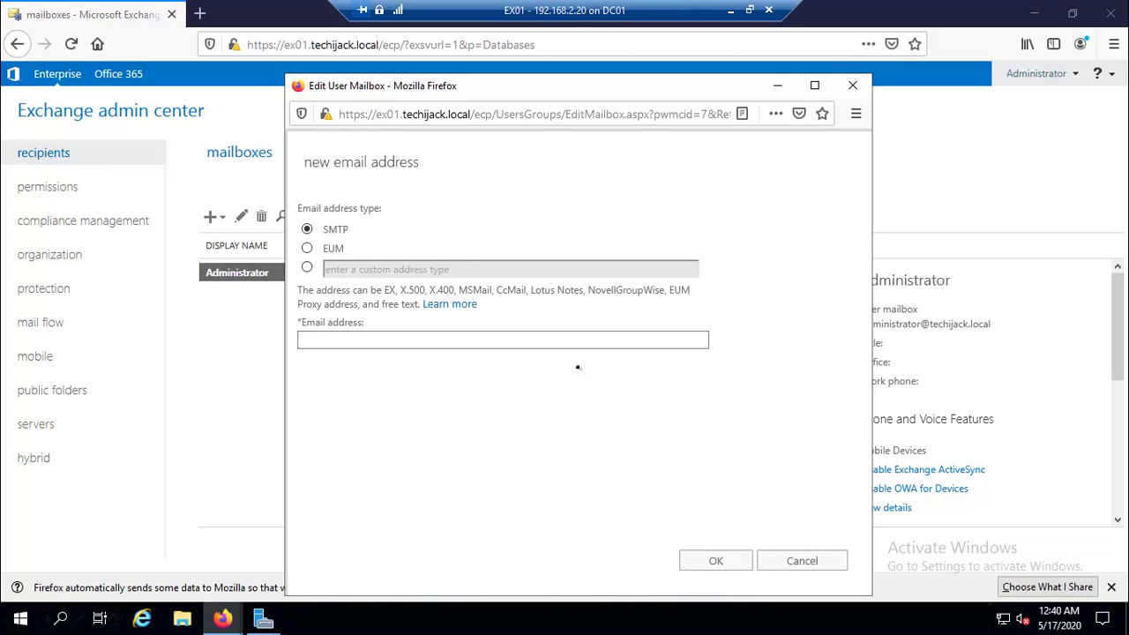
{"action": "left_click", "coordinate": [802, 561]}
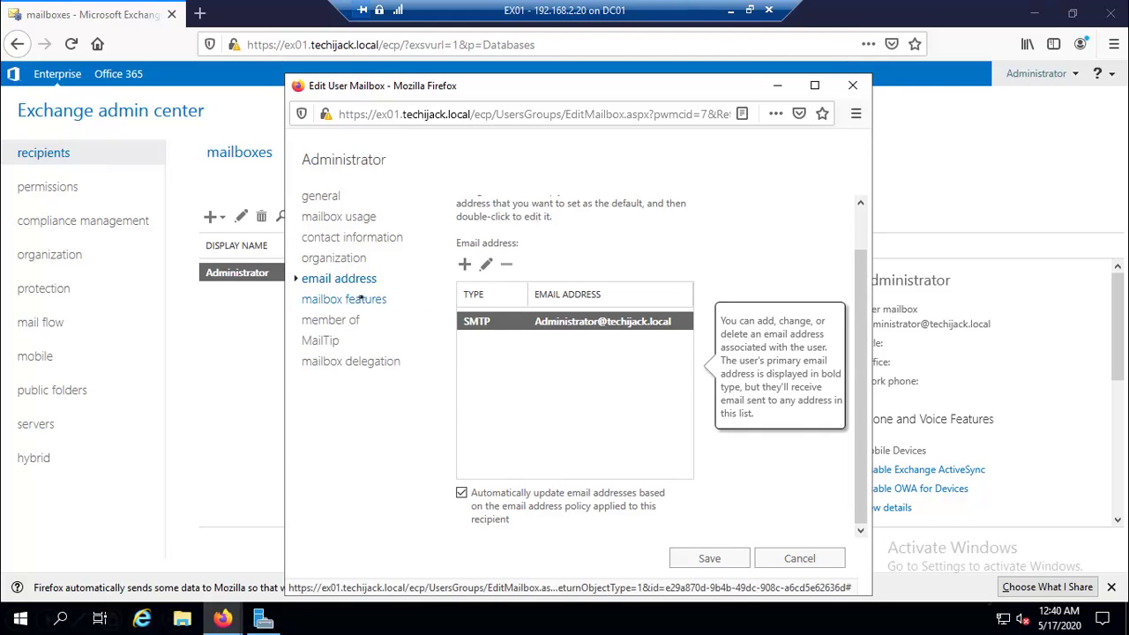
{"action": "left_click", "coordinate": [362, 300]}
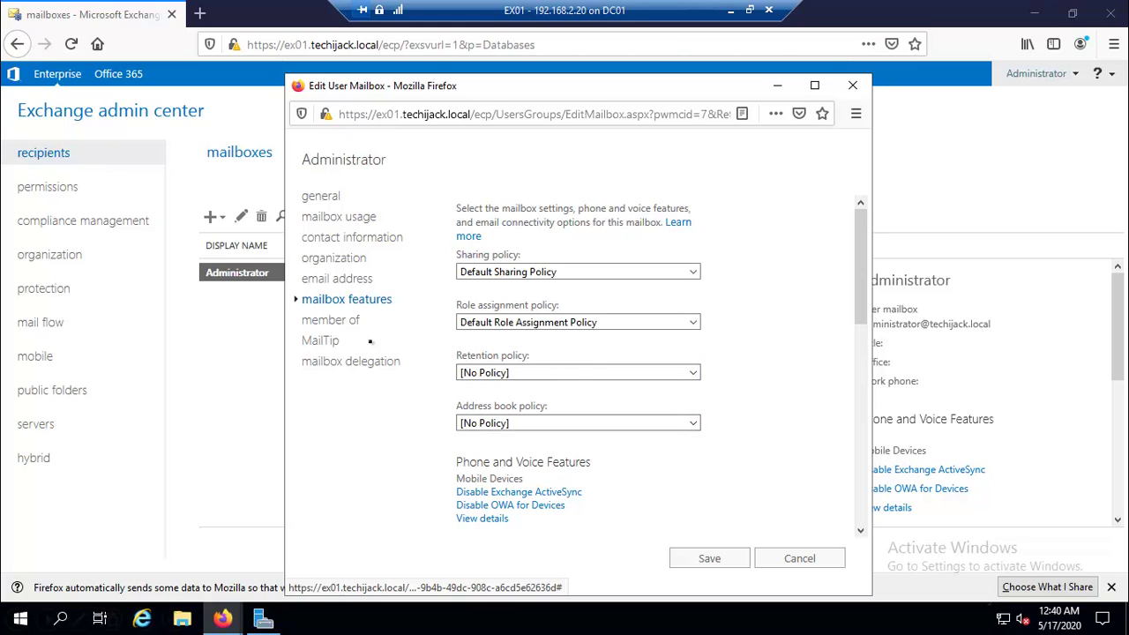
Browse the member of and MailTip pages, ending on the Send As / Send on Behalf delegation page.
{"action": "left_click", "coordinate": [341, 317]}
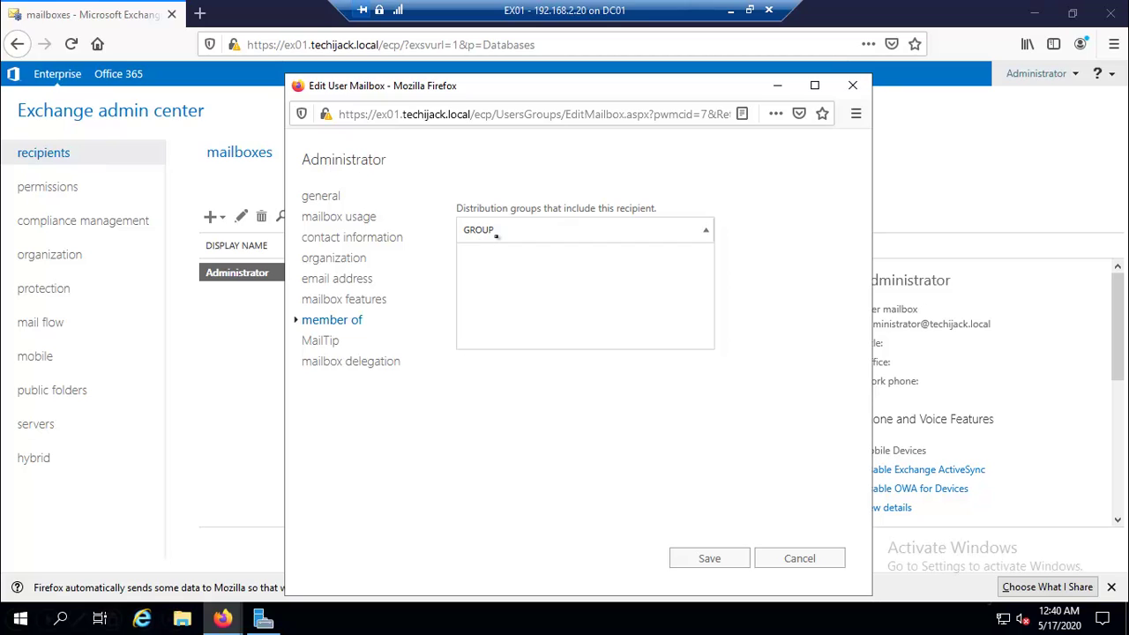
{"action": "left_click", "coordinate": [323, 341]}
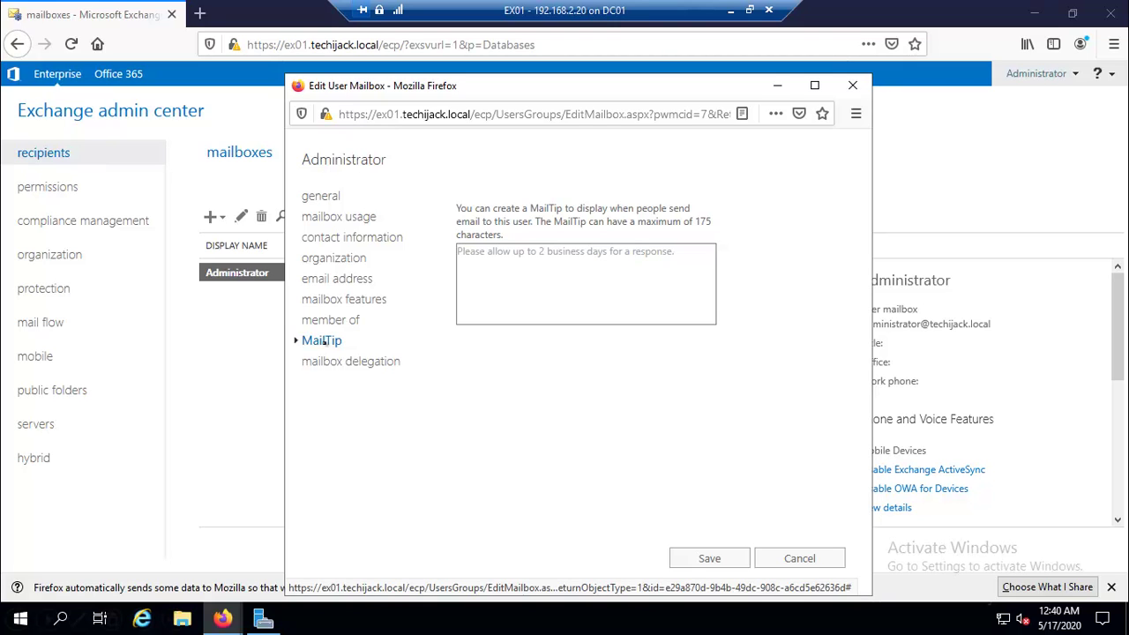
{"action": "left_click", "coordinate": [336, 363]}
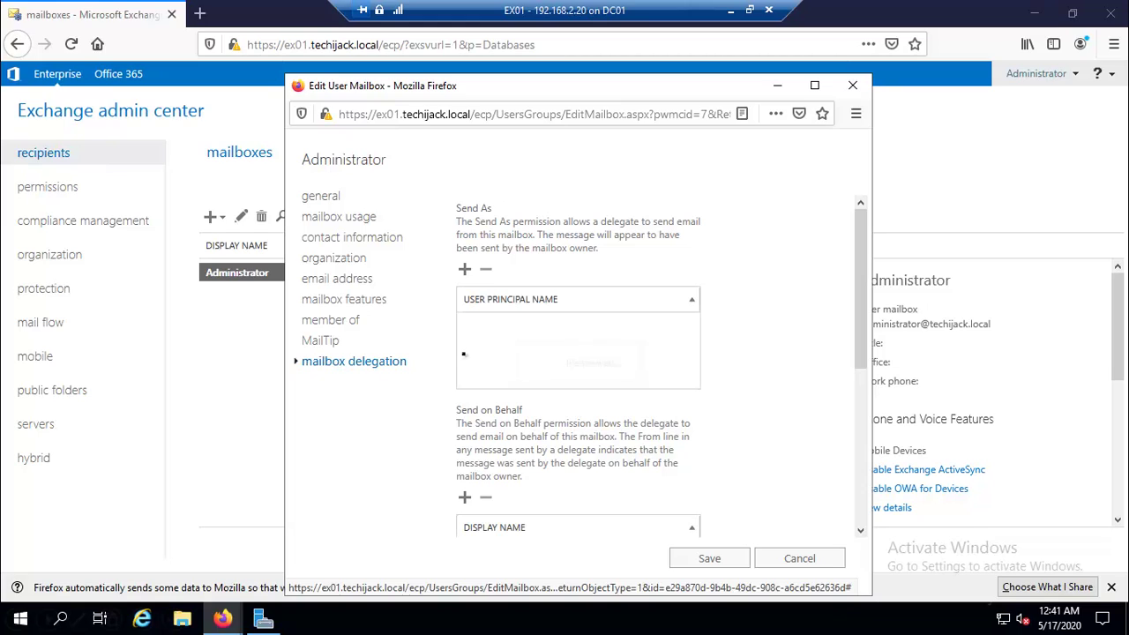
Review the Send As and Full Access delegation lists, then close the mailbox editor without saving.
{"action": "scroll", "coordinate": [578, 362], "scroll_direction": "down", "scroll_amount": 2}
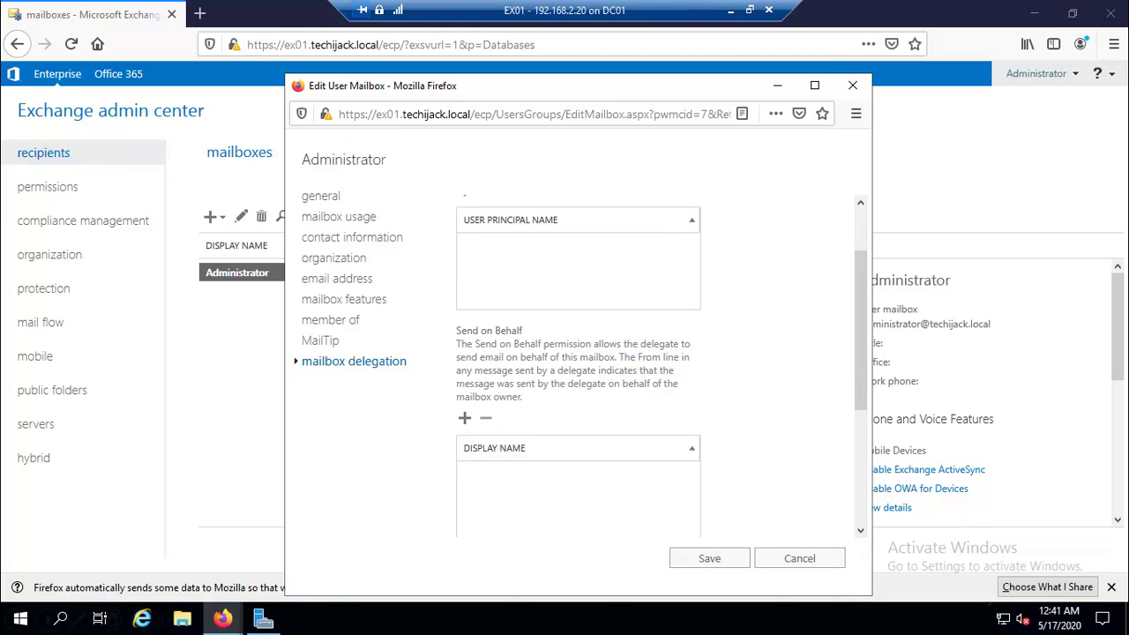
{"action": "scroll", "coordinate": [578, 361], "scroll_direction": "up", "scroll_amount": 2}
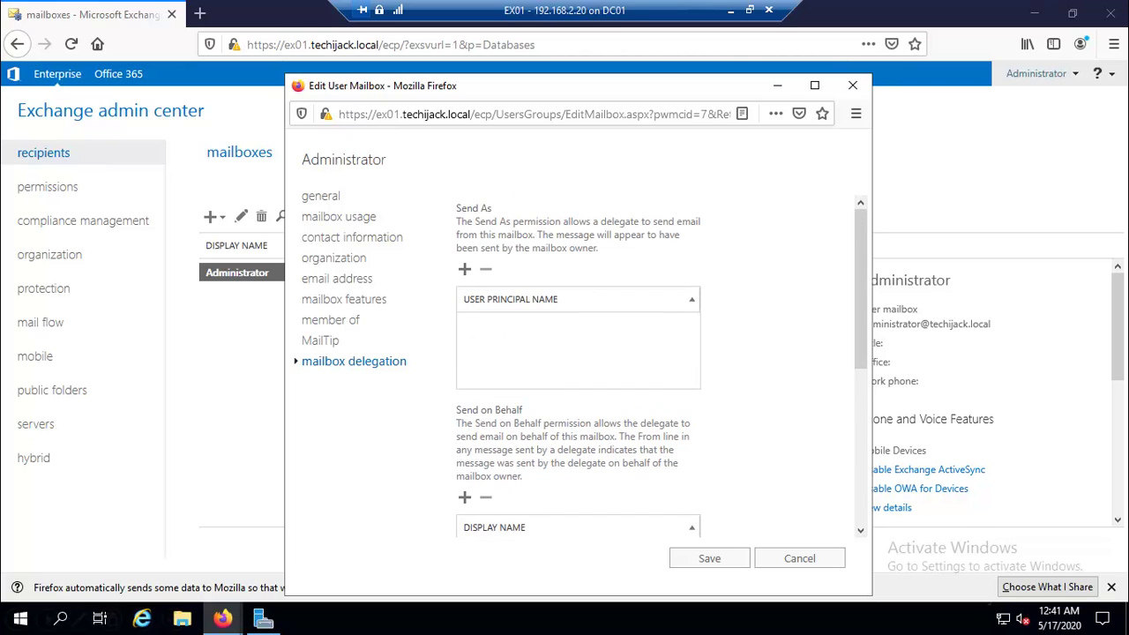
{"action": "left_click_drag", "start_coordinate": [456, 208], "coordinate": [508, 209]}
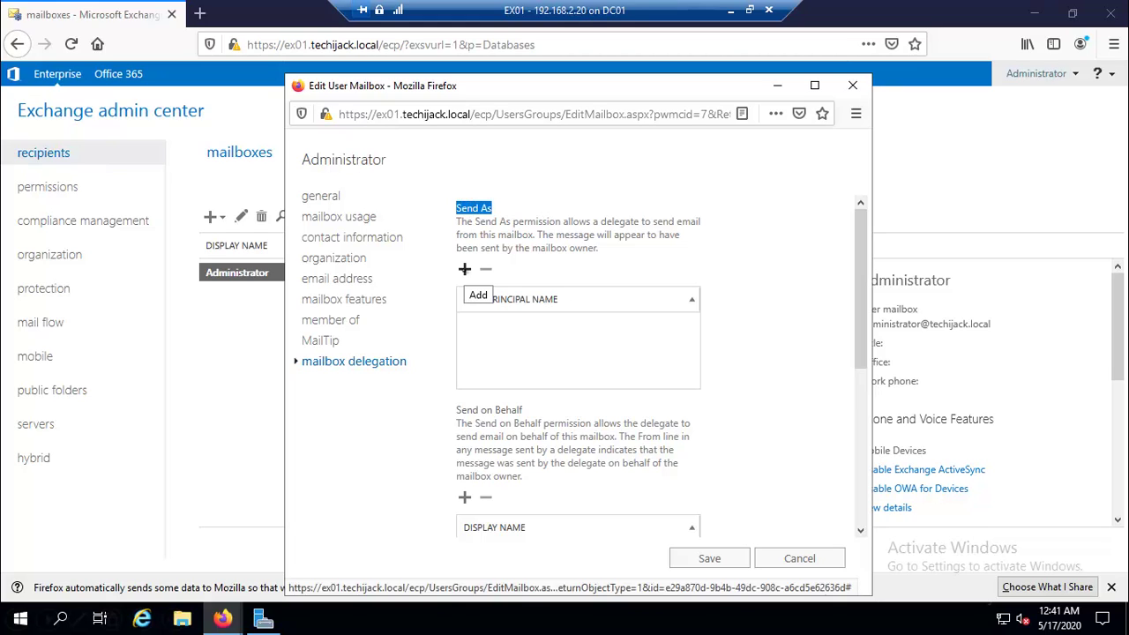
{"action": "left_click", "coordinate": [436, 365]}
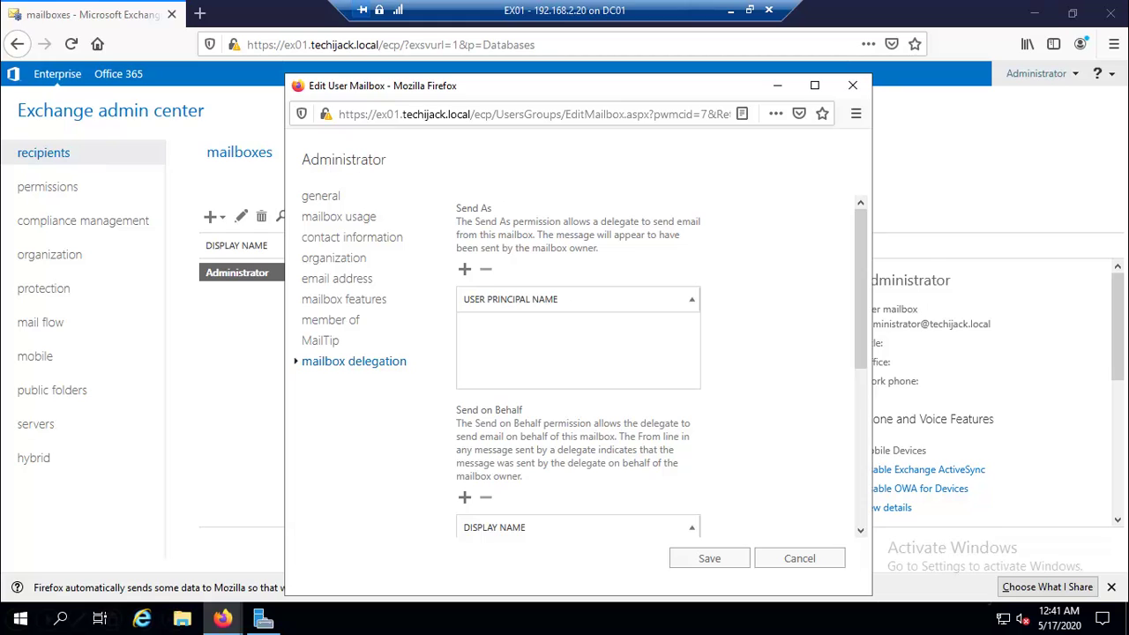
{"action": "scroll", "coordinate": [436, 365], "scroll_direction": "down", "scroll_amount": 5}
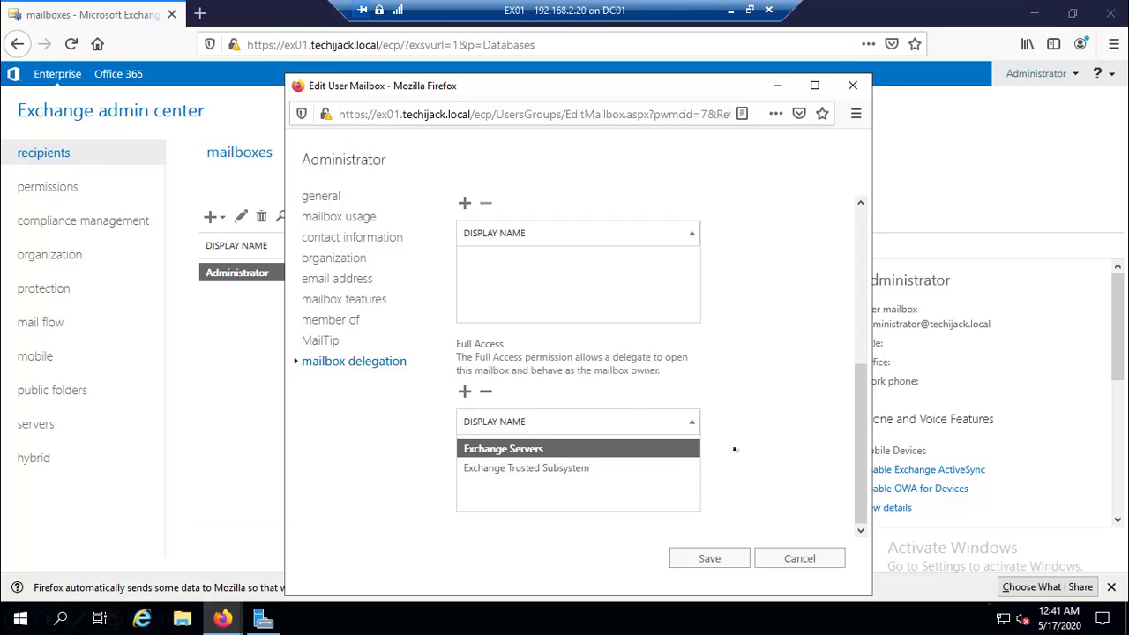
{"action": "left_click", "coordinate": [778, 560]}
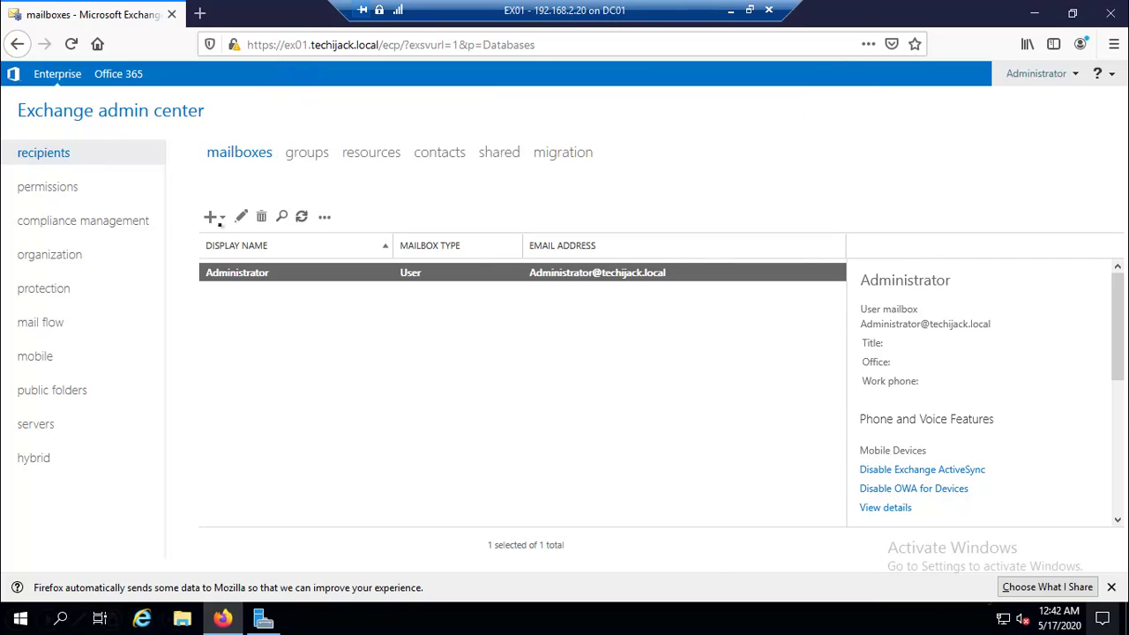
Start a new user mailbox for the existing user test1.
{"action": "left_click", "coordinate": [216, 217]}
{"action": "left_click", "coordinate": [254, 245]}
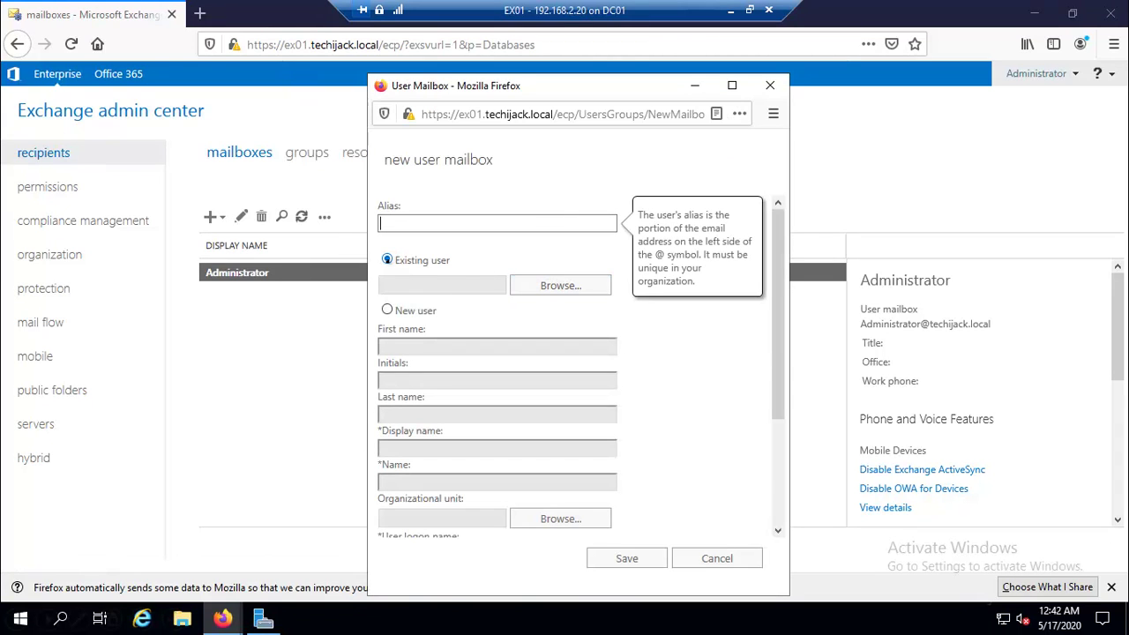
{"action": "left_click", "coordinate": [386, 259]}
{"action": "left_click", "coordinate": [561, 286]}
{"action": "left_click", "coordinate": [430, 391]}
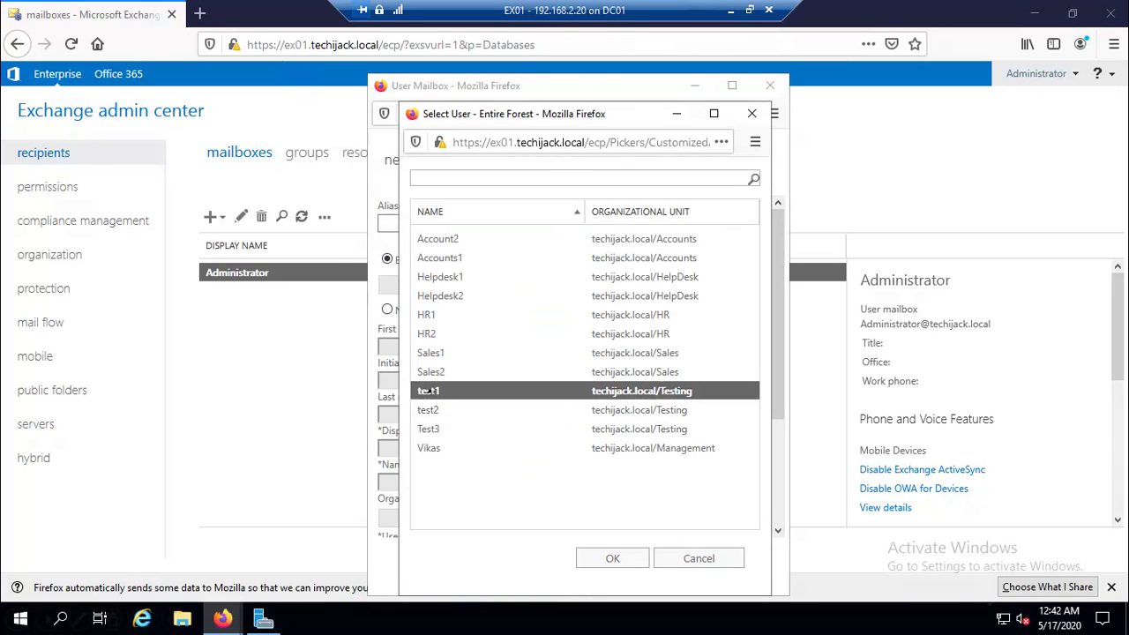
{"action": "left_click", "coordinate": [605, 559]}
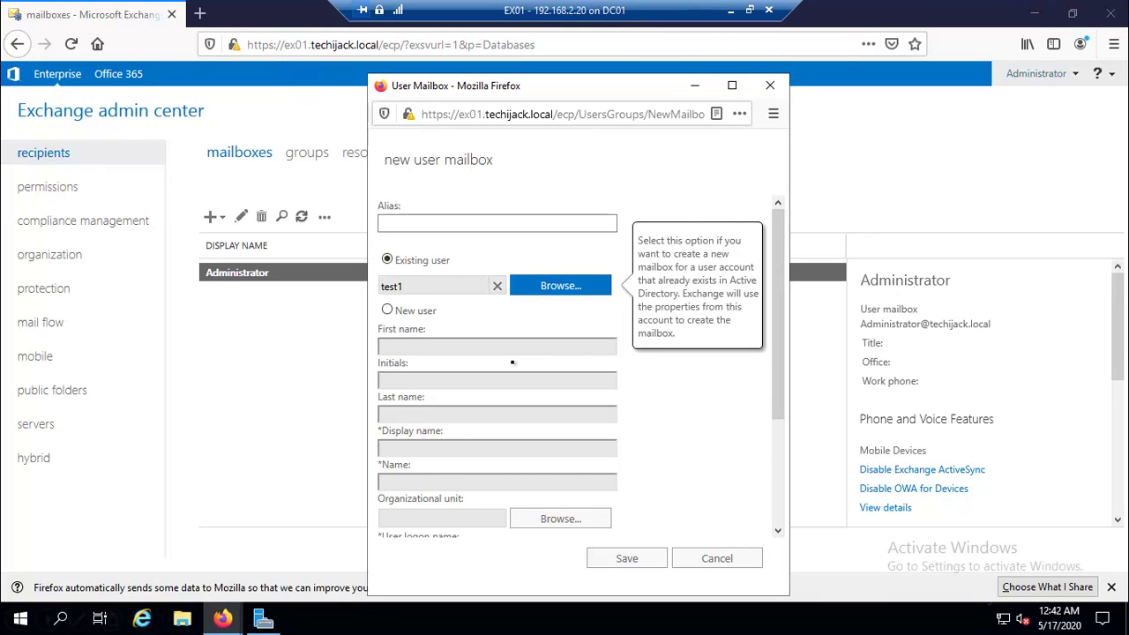
Expand the form's extra options to show database, archive and address book policy settings.
{"action": "scroll", "coordinate": [512, 363], "scroll_direction": "down", "scroll_amount": 2}
{"action": "scroll", "coordinate": [512, 363], "scroll_direction": "down", "scroll_amount": 1}
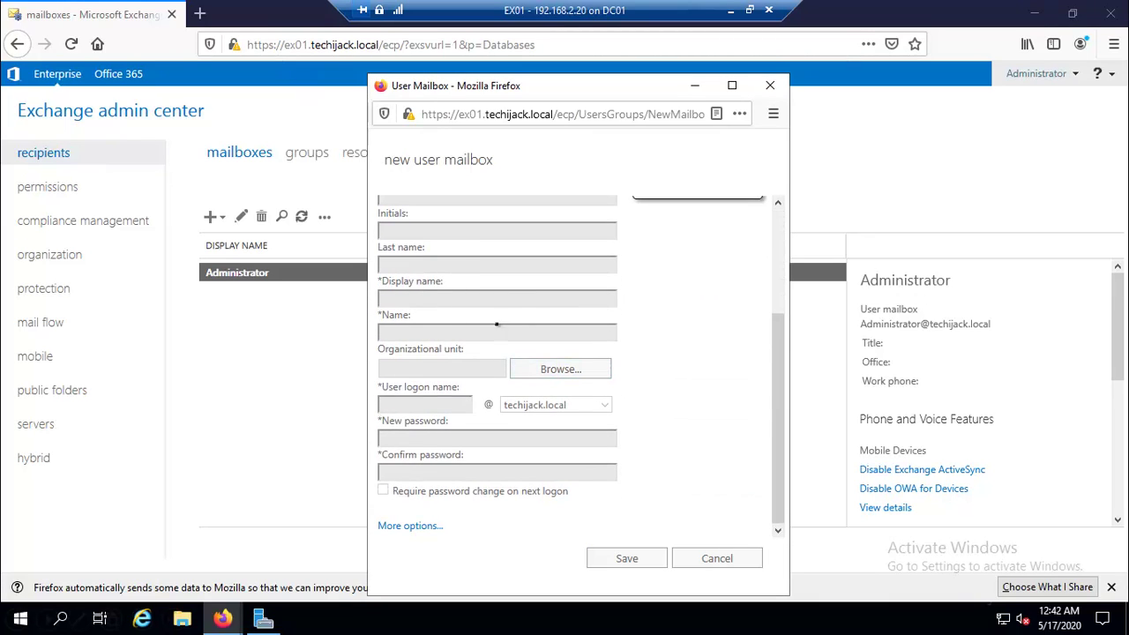
{"action": "scroll", "coordinate": [484, 341], "scroll_direction": "up", "scroll_amount": 3}
{"action": "scroll", "coordinate": [484, 341], "scroll_direction": "down", "scroll_amount": 3}
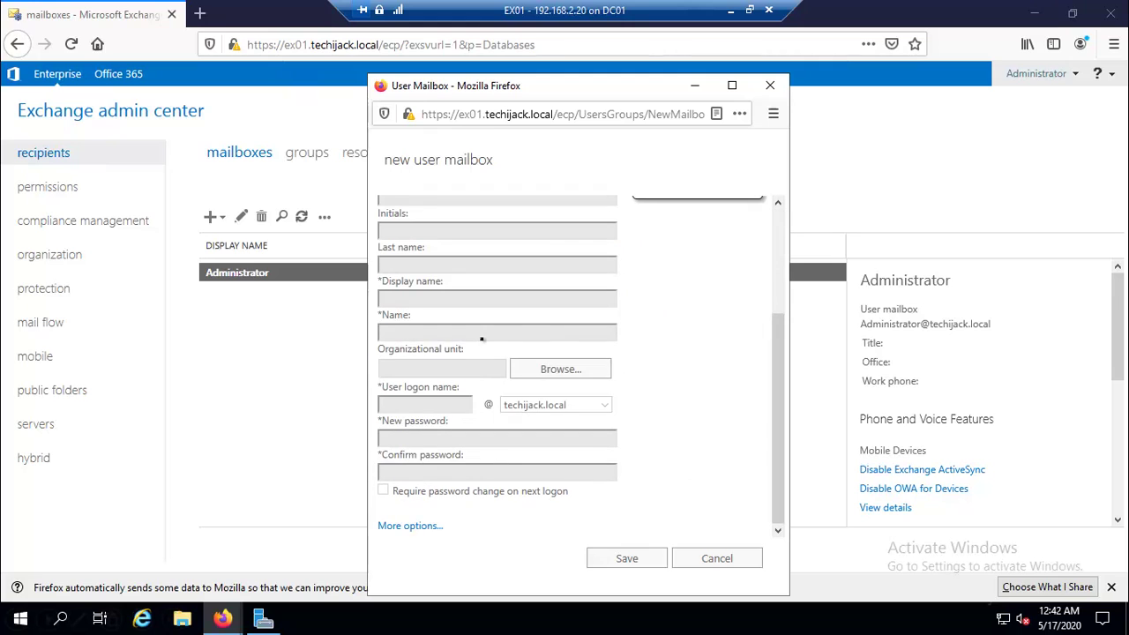
{"action": "left_click", "coordinate": [411, 528]}
{"action": "scroll", "coordinate": [484, 418], "scroll_direction": "down", "scroll_amount": 3}
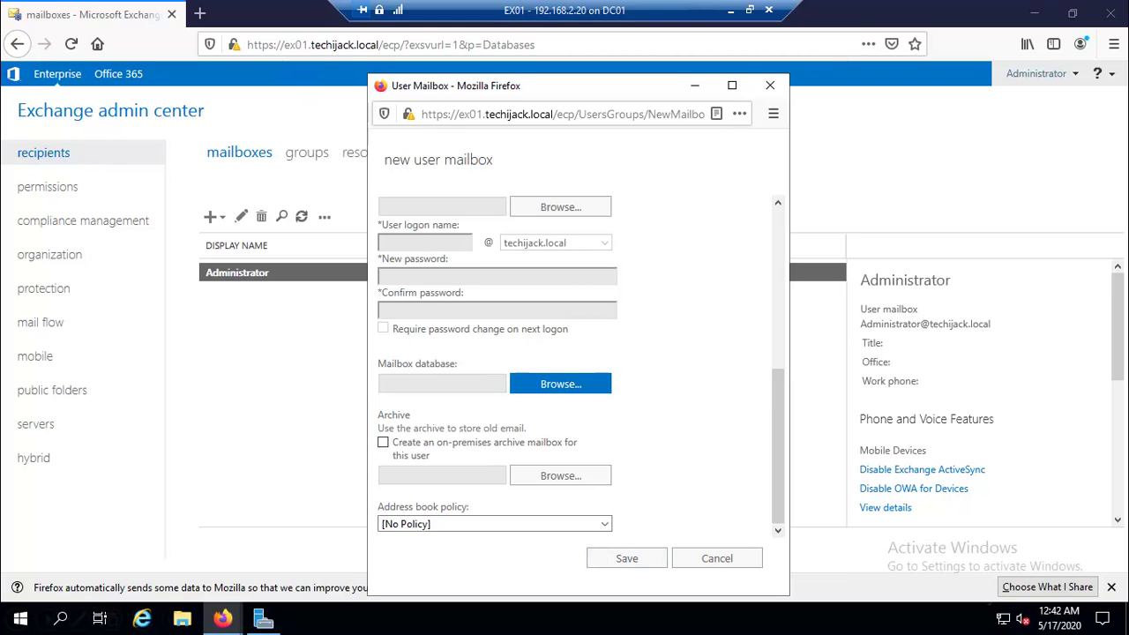
Leave the mailbox database unchosen and save the new mailbox for test1.
{"action": "left_click", "coordinate": [561, 384]}
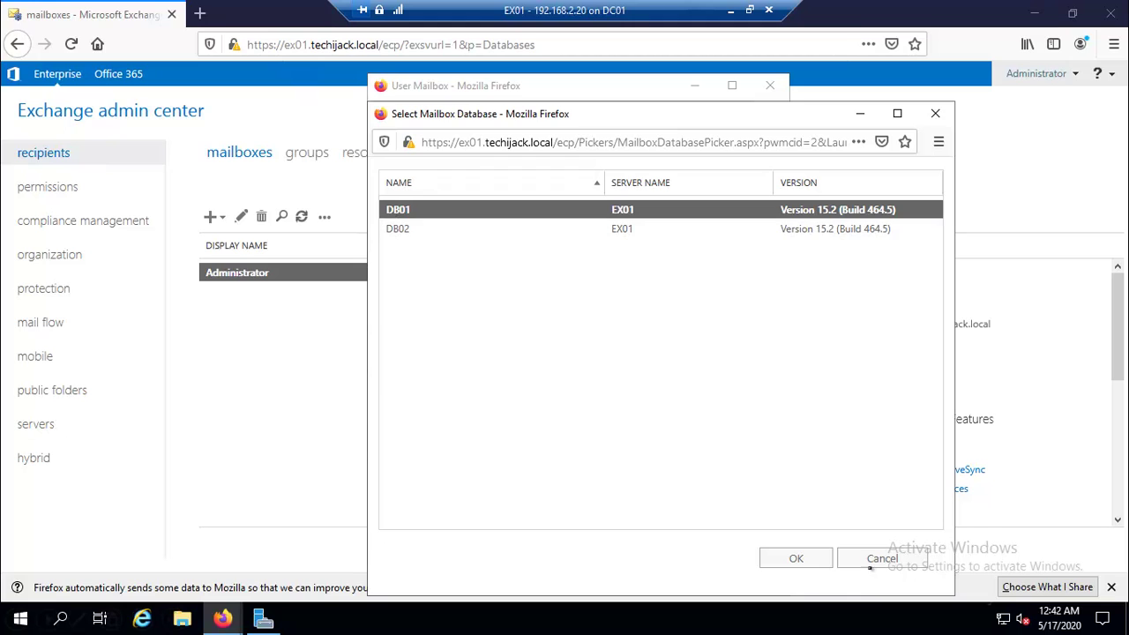
{"action": "left_click", "coordinate": [882, 558]}
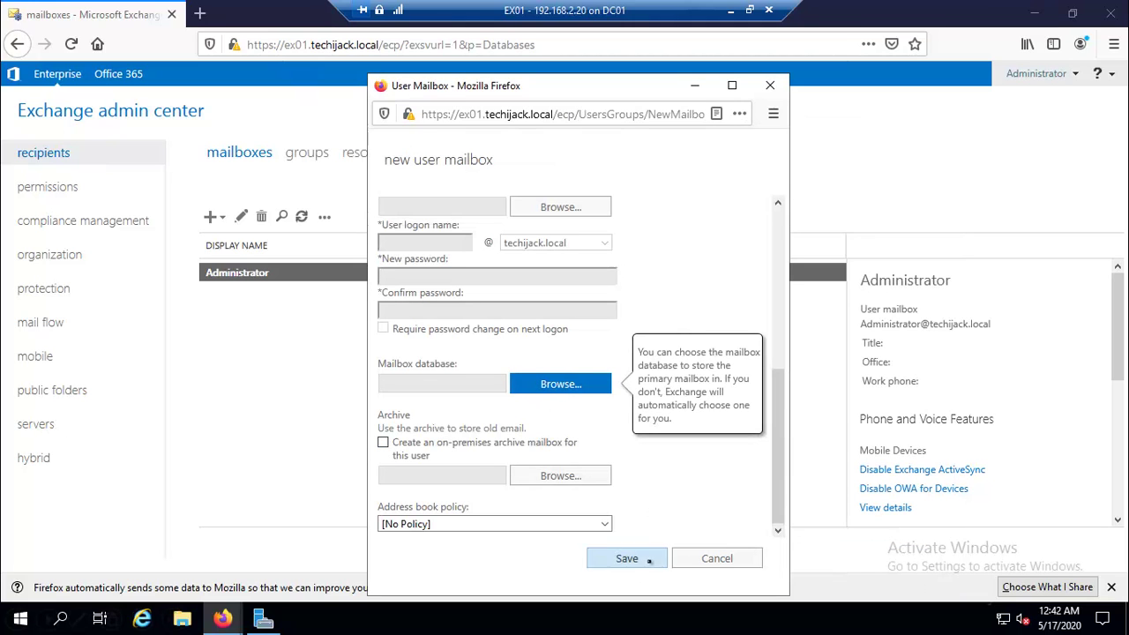
{"action": "left_click", "coordinate": [624, 559]}
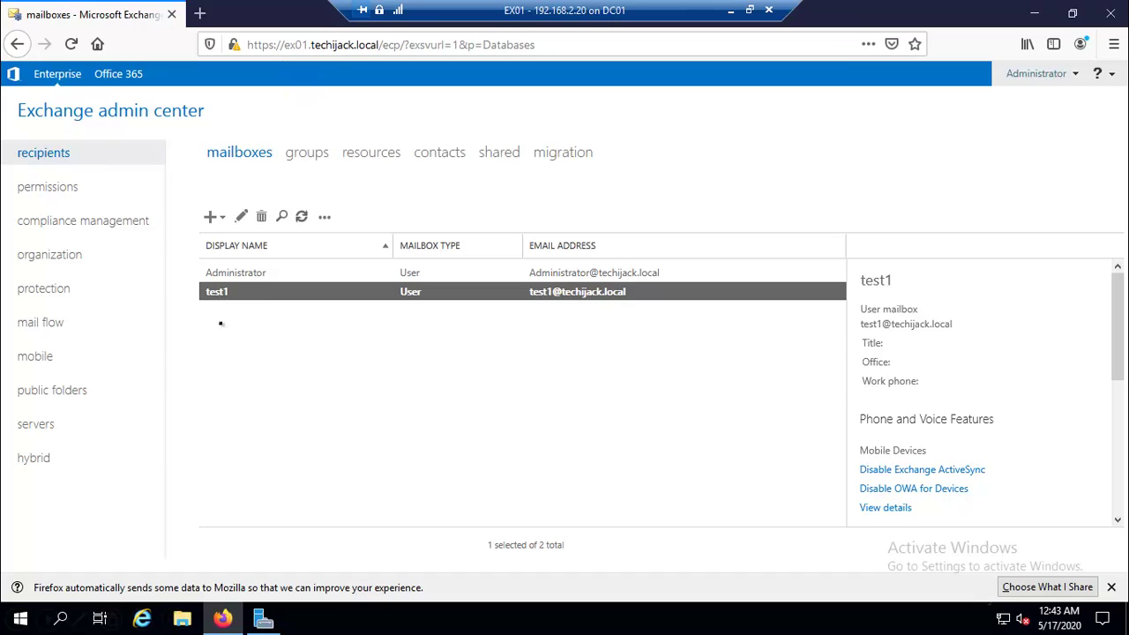
Start a new-user mailbox with first name test4 in the techijack.local/Testing OU.
{"action": "left_click", "coordinate": [218, 217]}
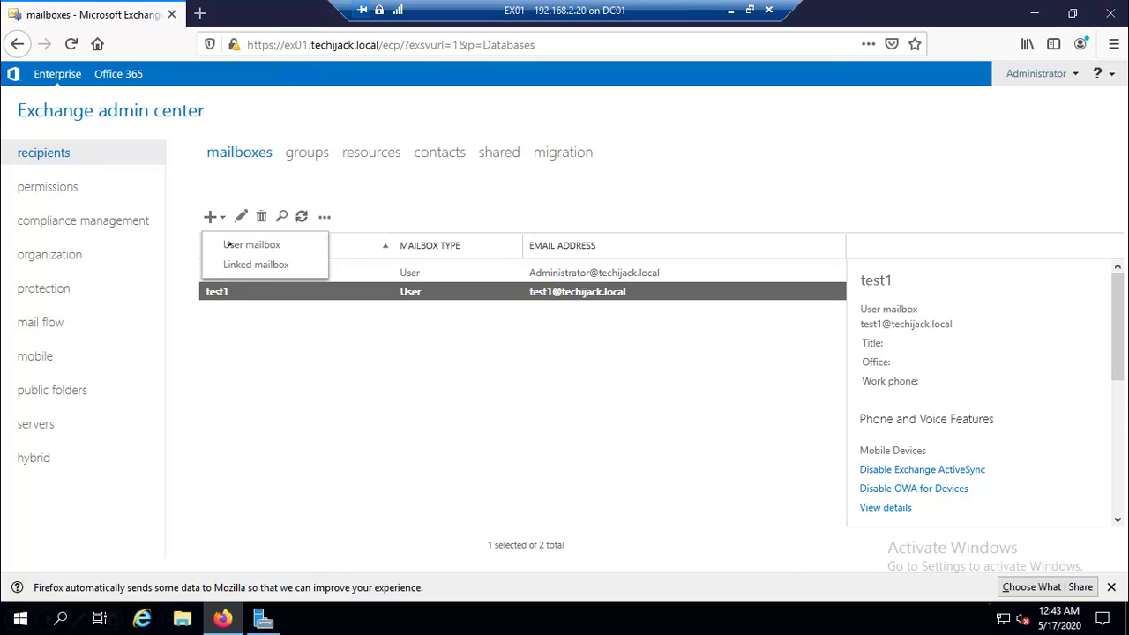
{"action": "left_click", "coordinate": [230, 245]}
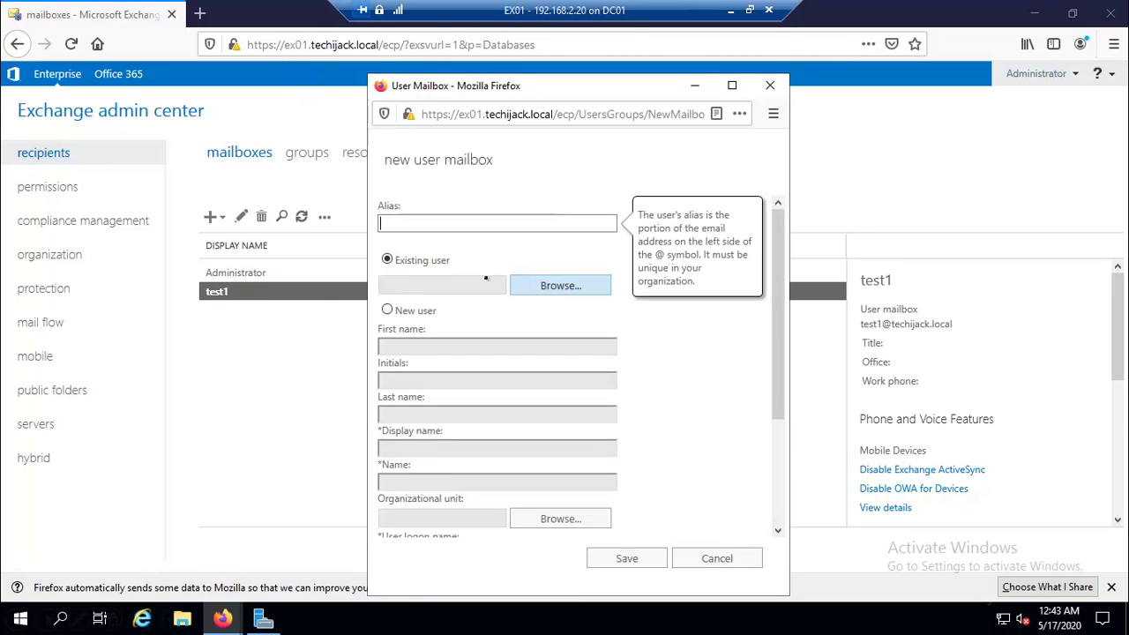
{"action": "left_click", "coordinate": [387, 309]}
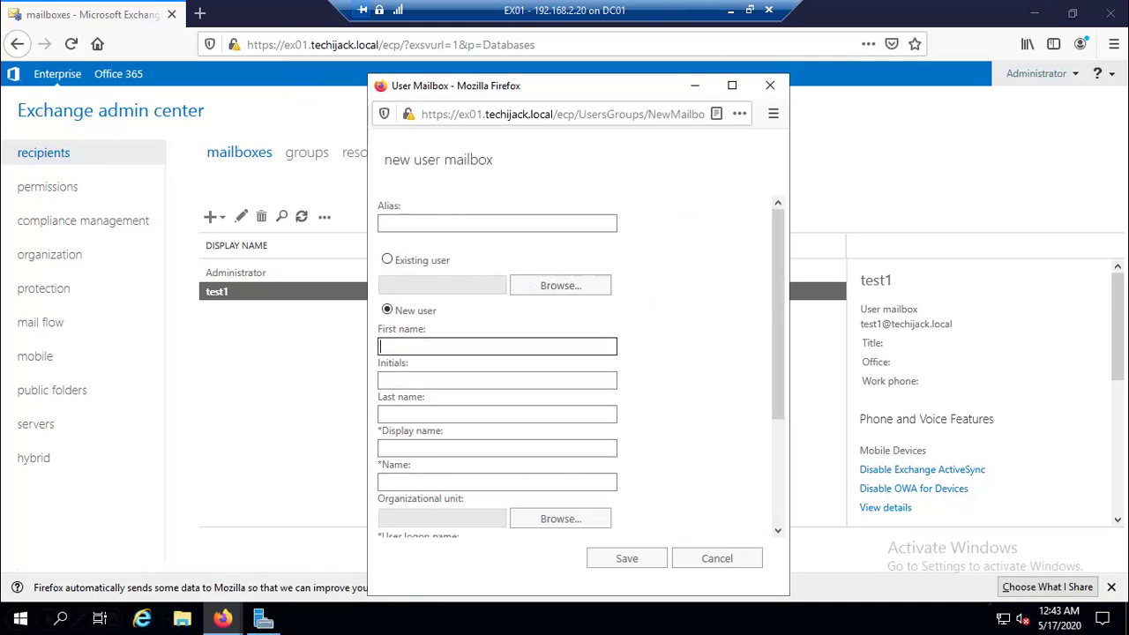
{"action": "type", "text": "test4"}
{"action": "left_click", "coordinate": [497, 448]}
{"action": "scroll", "coordinate": [537, 370], "scroll_direction": "down", "scroll_amount": 3}
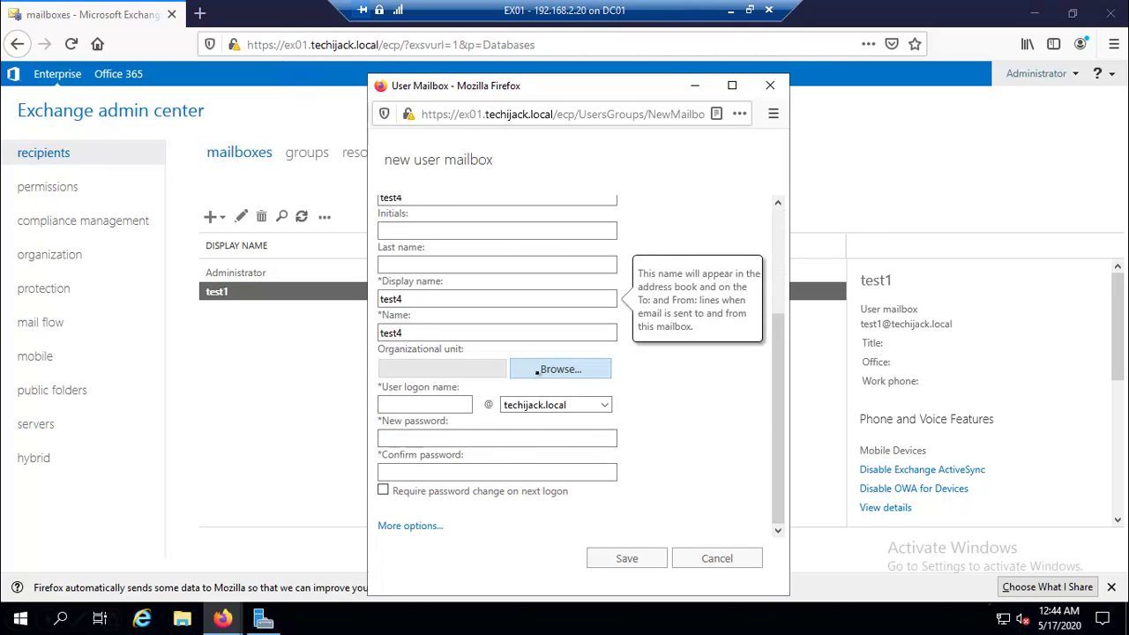
{"action": "left_click", "coordinate": [537, 369]}
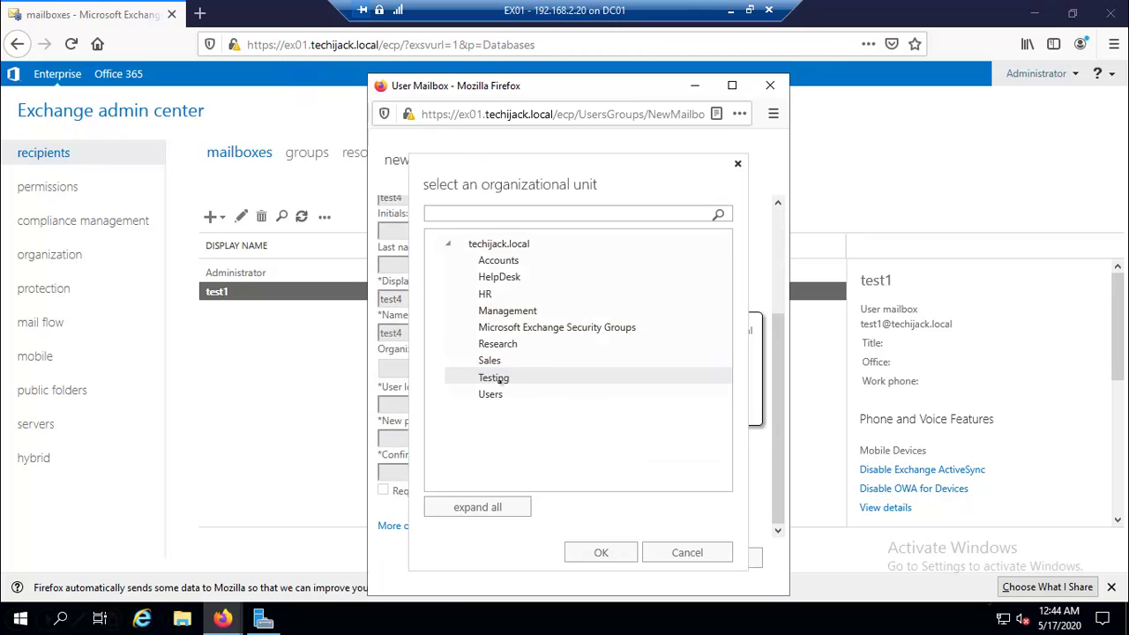
{"action": "left_click", "coordinate": [494, 377]}
{"action": "left_click", "coordinate": [569, 549]}
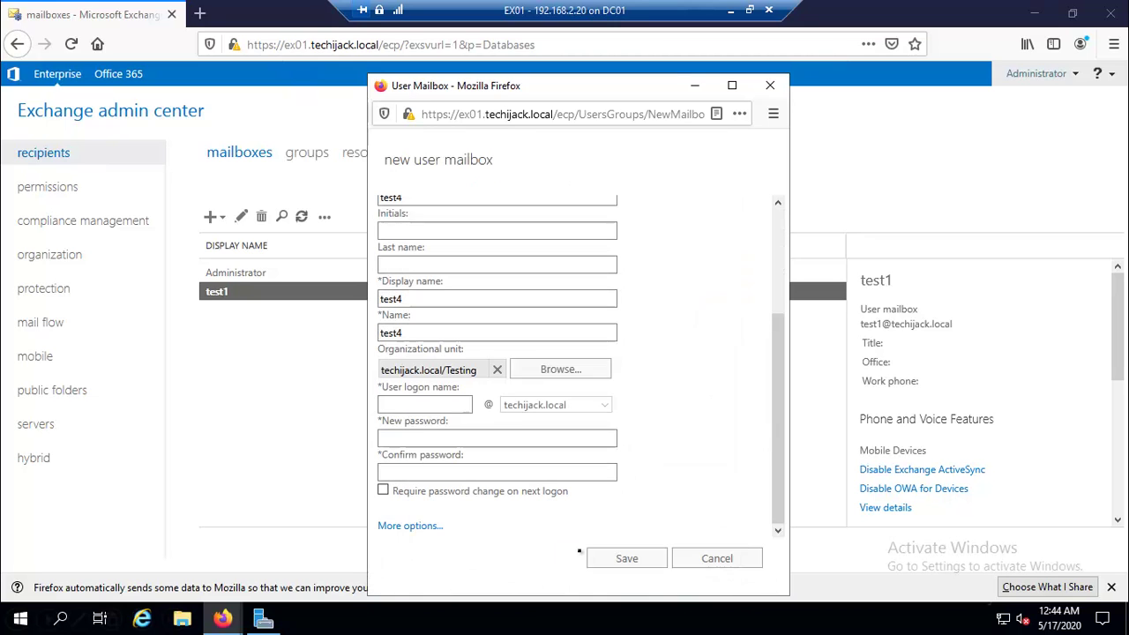
Set logon name test4 and a password, save the mailbox, and decline the browser's login save.
{"action": "key", "text": "Tab"}
{"action": "type", "text": "test4"}
{"action": "key", "text": "Tab"}
{"action": "type", "text": "Password1"}
{"action": "key", "text": "Tab"}
{"action": "type", "text": "Password1"}
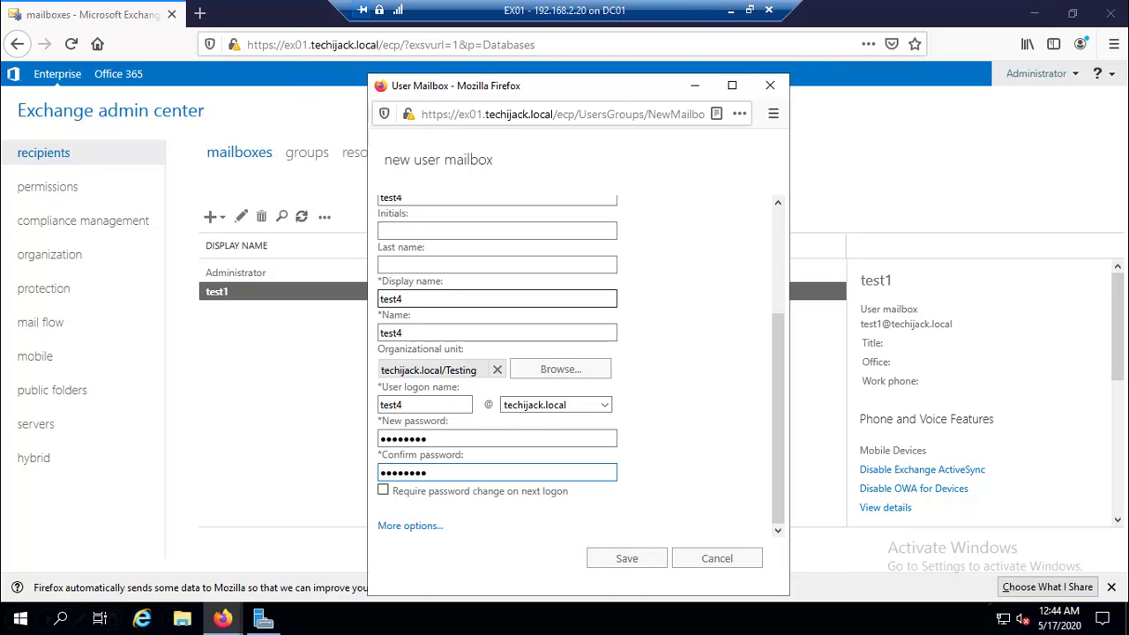
{"action": "left_click", "coordinate": [620, 559]}
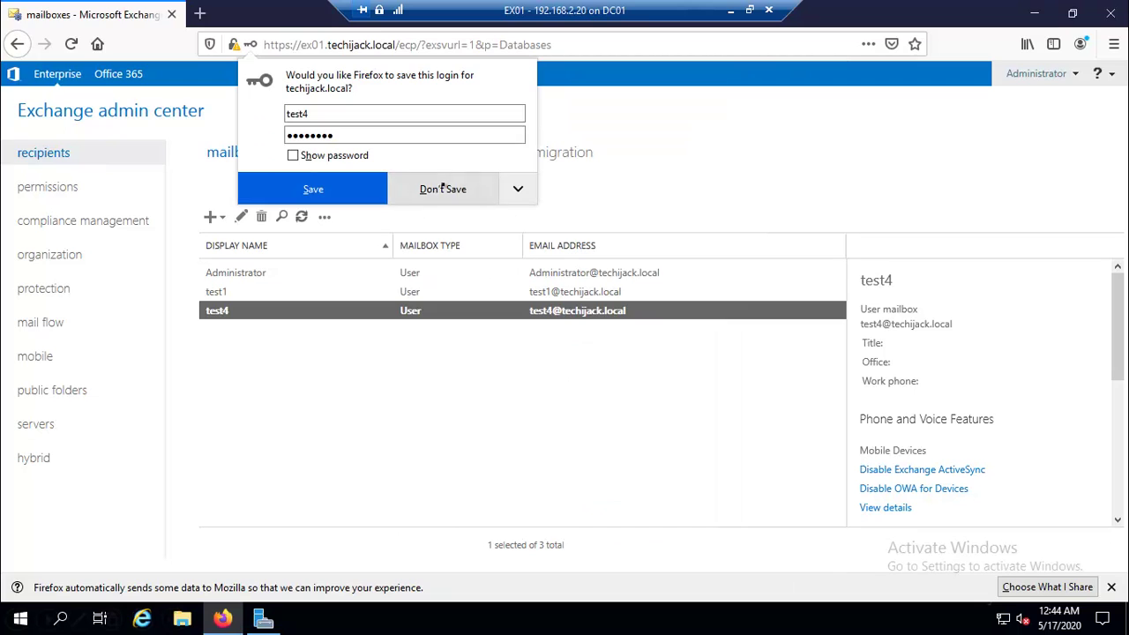
{"action": "left_click", "coordinate": [445, 189]}
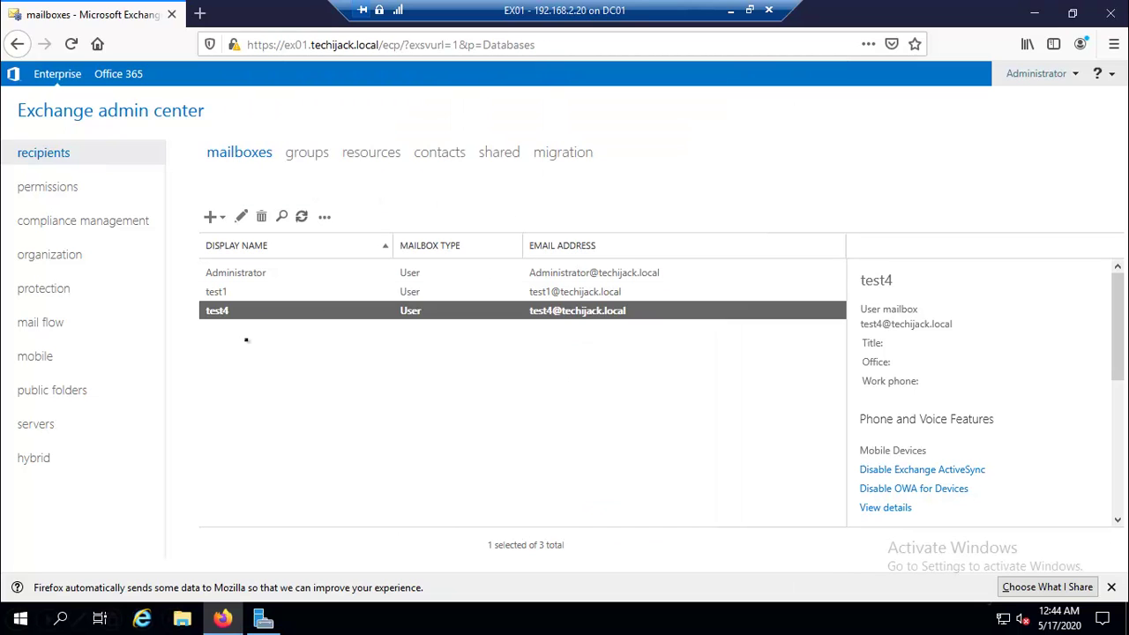
Review the test1 and test4 mailbox details, then bring forward the Exchange Management Shell connected to EX01.
{"action": "left_click", "coordinate": [216, 293]}
{"action": "left_click", "coordinate": [219, 311]}
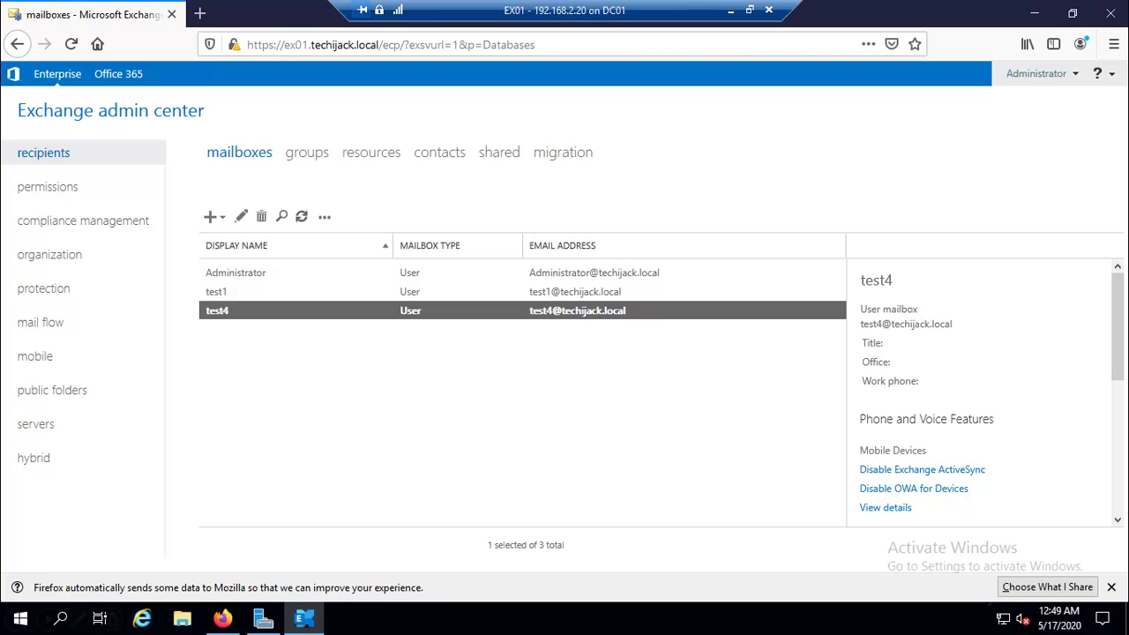
{"action": "left_click", "coordinate": [303, 619]}
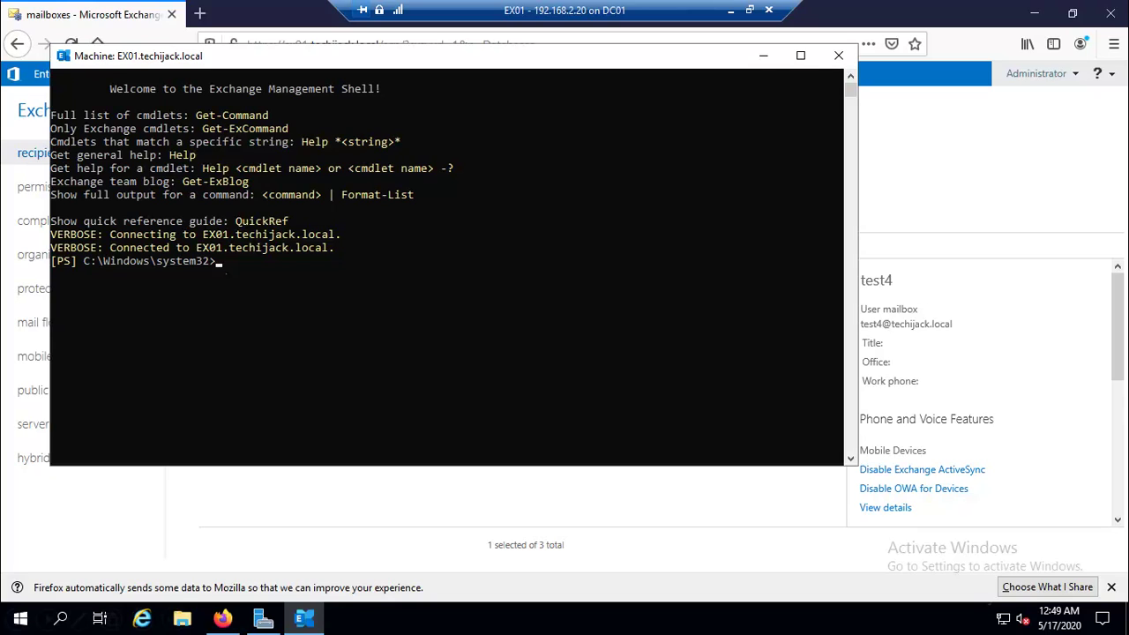
Run Get-User -OrganizationalUnit Sales | Enable-Mailbox -Databse "DB01", which fails on the misspelled parameter.
{"action": "type", "text": "Get-User -Organizational Sales |"}
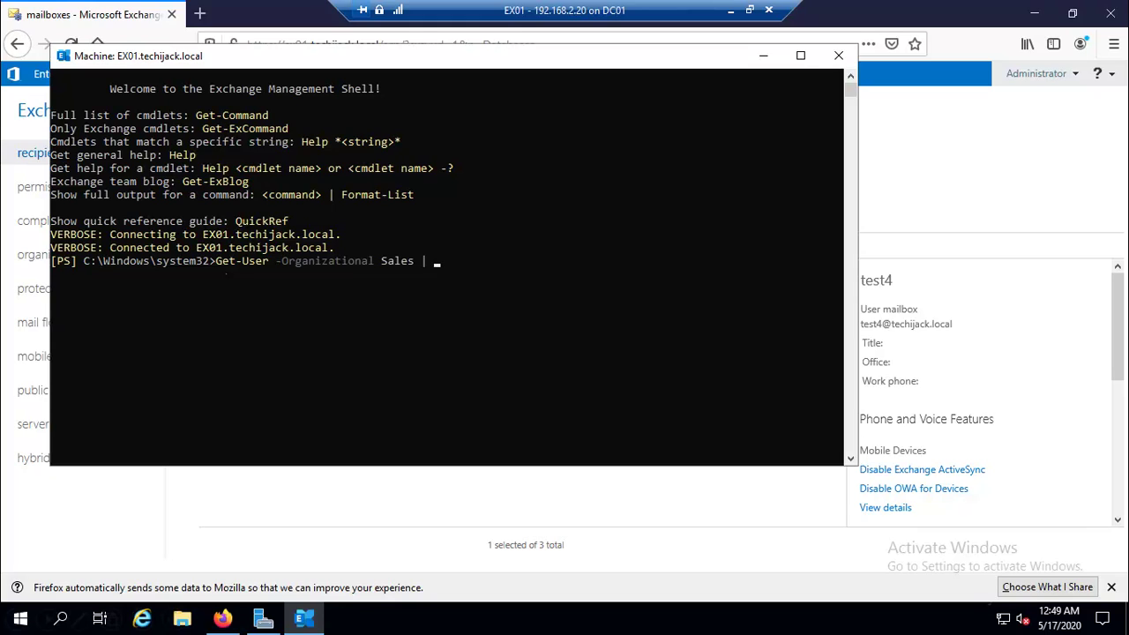
{"action": "type", "text": " Enable-Mailbox -Databse \""}
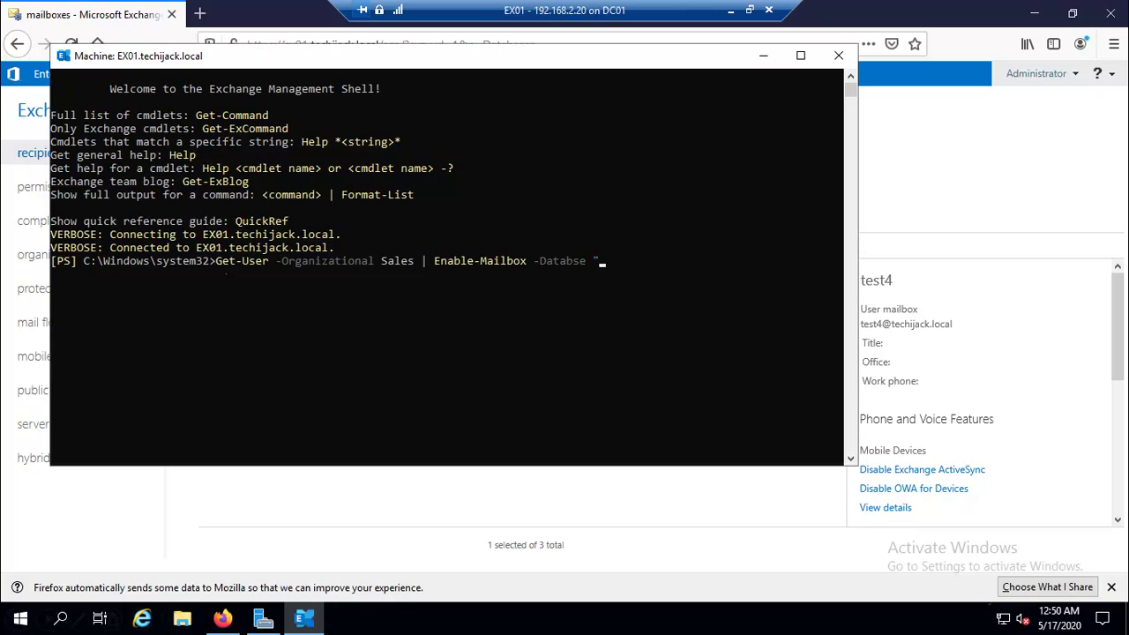
{"action": "type", "text": "DB01\""}
{"action": "key", "text": "Left"}
{"action": "key", "text": "Left"}
{"action": "key", "text": "Left"}
{"action": "key", "text": "Left"}
{"action": "key", "text": "Left"}
{"action": "key", "text": "Left"}
{"action": "key", "text": "Left"}
{"action": "key", "text": "Left"}
{"action": "key", "text": "Left"}
{"action": "key", "text": "Left"}
{"action": "key", "text": "Left"}
{"action": "key", "text": "Left"}
{"action": "key", "text": "Left"}
{"action": "key", "text": "Left"}
{"action": "key", "text": "Left"}
{"action": "key", "text": "Left"}
{"action": "key", "text": "Left"}
{"action": "key", "text": "Left"}
{"action": "key", "text": "Left"}
{"action": "key", "text": "Left"}
{"action": "key", "text": "Left"}
{"action": "key", "text": "Left"}
{"action": "key", "text": "Left"}
{"action": "key", "text": "Left"}
{"action": "key", "text": "Left"}
{"action": "key", "text": "Left"}
{"action": "key", "text": "Left"}
{"action": "key", "text": "Left"}
{"action": "key", "text": "Left"}
{"action": "key", "text": "Left"}
{"action": "key", "text": "Left"}
{"action": "key", "text": "Left"}
{"action": "key", "text": "Left"}
{"action": "key", "text": "Left"}
{"action": "type", "text": "Unit"}
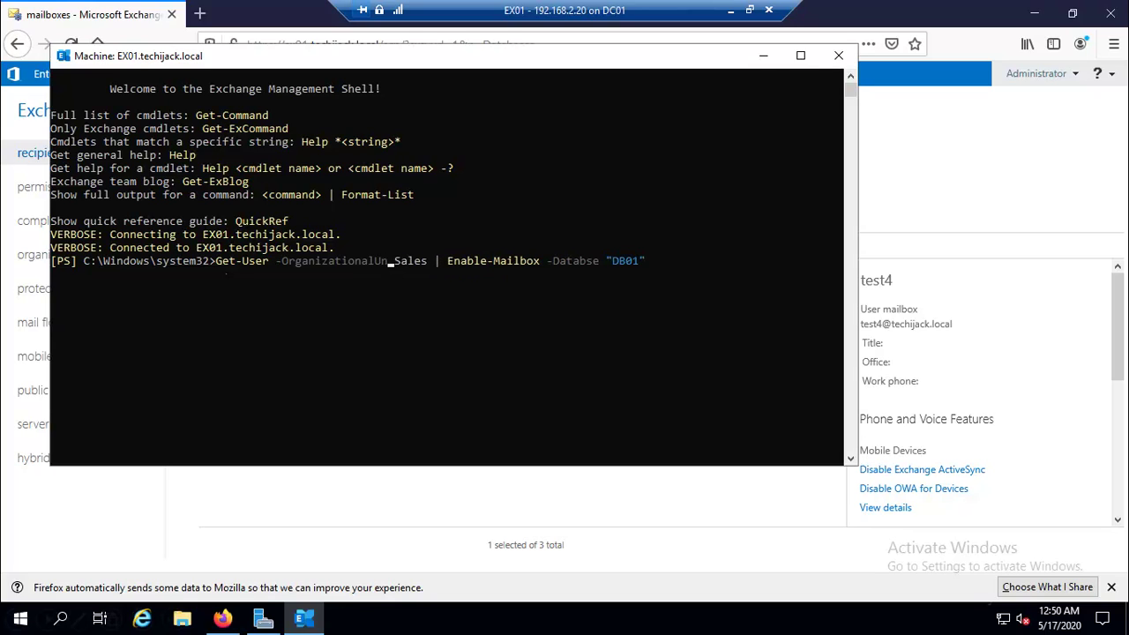
{"action": "key", "text": "End"}
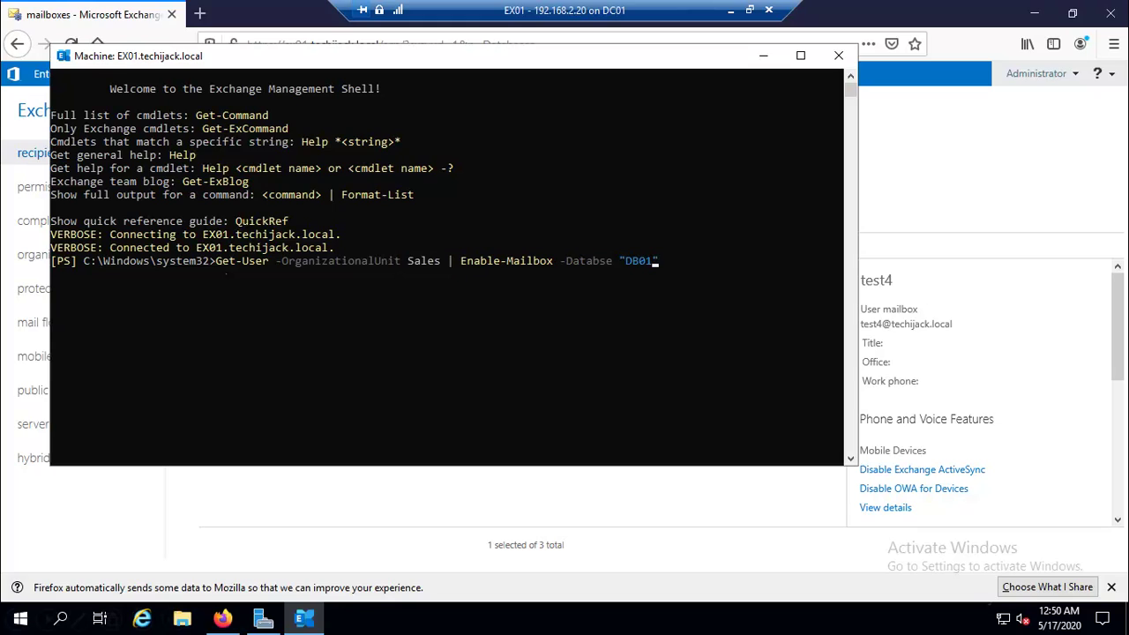
{"action": "key", "text": "Right"}
{"action": "key", "text": "Return"}
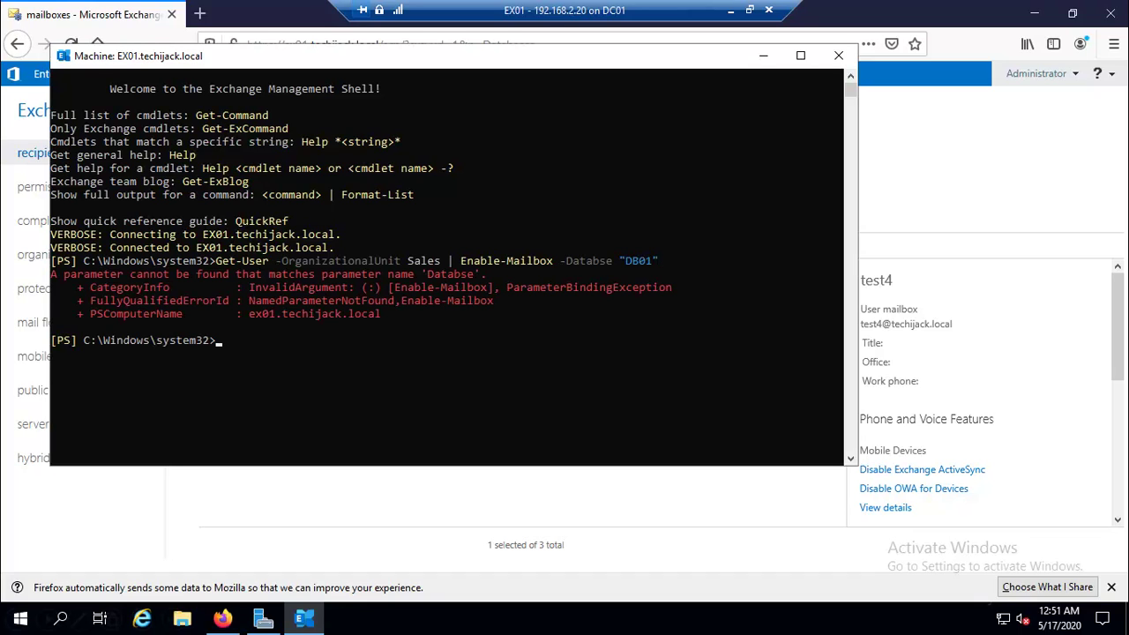
Fix -Databse to -Database and rerun the command, creating Sales1 and Sales2 mailboxes on DB01.
{"action": "left_click", "coordinate": [595, 274]}
{"action": "left_click", "coordinate": [569, 260]}
{"action": "left_click", "coordinate": [601, 260]}
{"action": "left_click", "coordinate": [245, 353]}
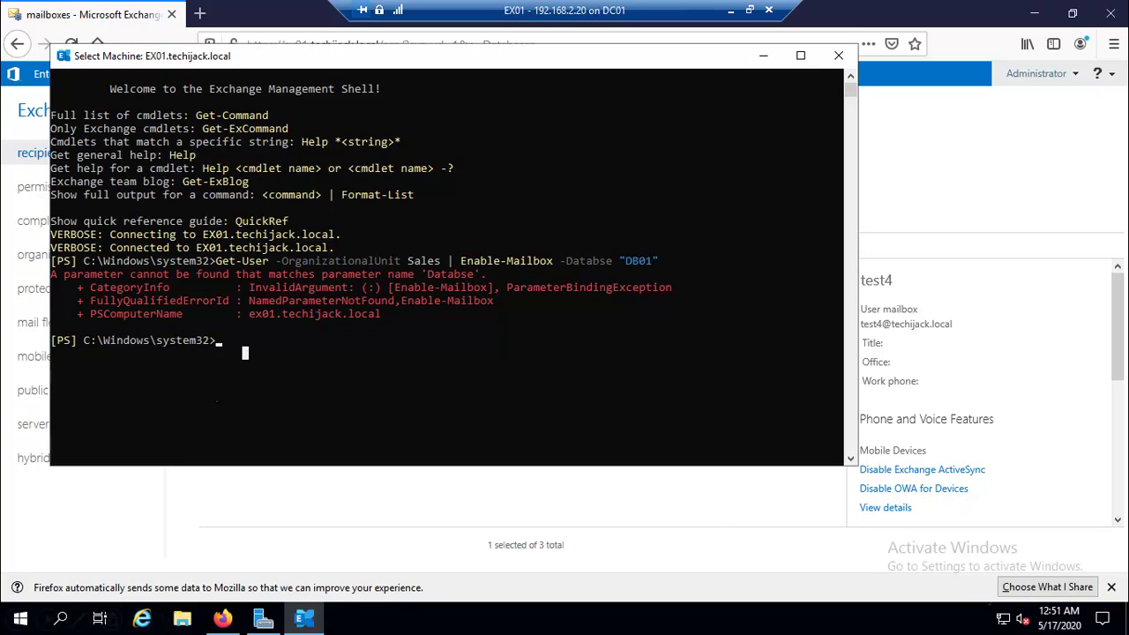
{"action": "key", "text": "Up"}
{"action": "key", "text": "Left"}
{"action": "key", "text": "Left"}
{"action": "key", "text": "Left"}
{"action": "key", "text": "Left"}
{"action": "key", "text": "Left"}
{"action": "key", "text": "Left"}
{"action": "key", "text": "Left"}
{"action": "key", "text": "Left"}
{"action": "key", "text": "Left"}
{"action": "key", "text": "Left"}
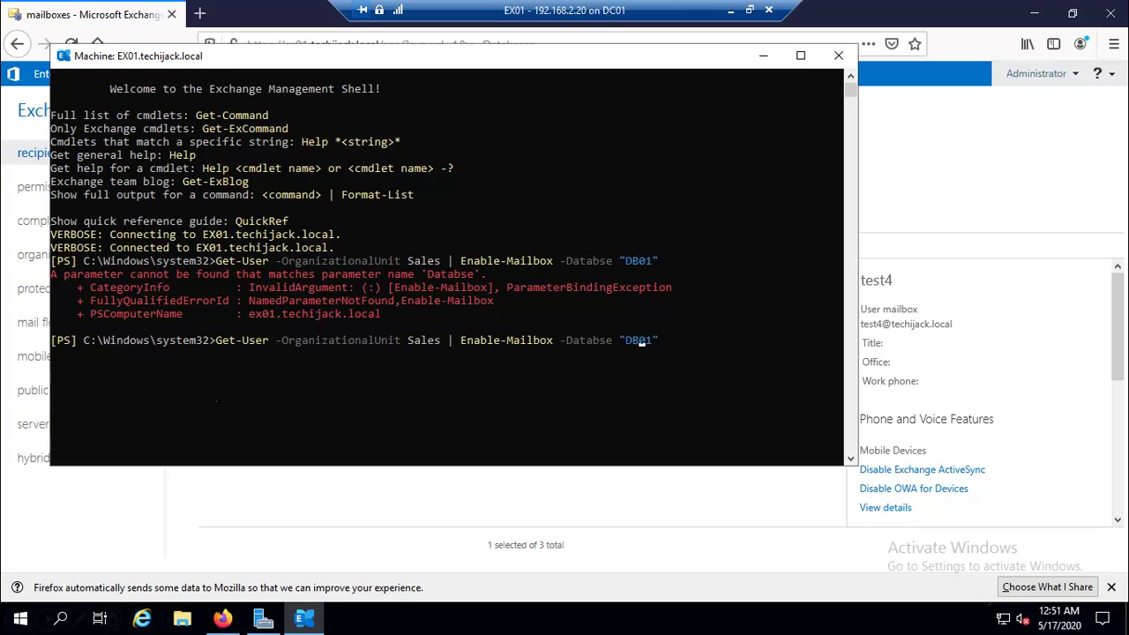
{"action": "type", "text": "a"}
{"action": "key", "text": "Right"}
{"action": "type", "text": "a"}
{"action": "key", "text": "Right"}
{"action": "key", "text": "Right"}
{"action": "key", "text": "Right"}
{"action": "key", "text": "Right"}
{"action": "key", "text": "Right"}
{"action": "key", "text": "Right"}
{"action": "key", "text": "Right"}
{"action": "key", "text": "Right"}
{"action": "key", "text": "Right"}
{"action": "key", "text": "Return"}
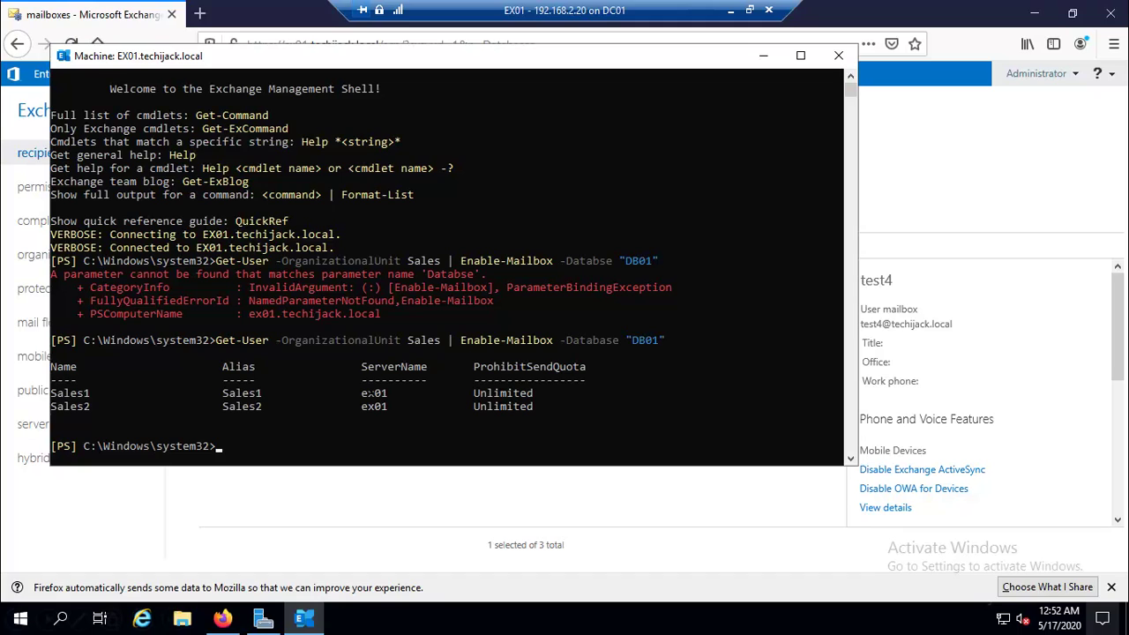
Refresh the mailbox list to show Sales1 and Sales2, then edit Sales2 and select its user logon name.
{"action": "left_click", "coordinate": [332, 492]}
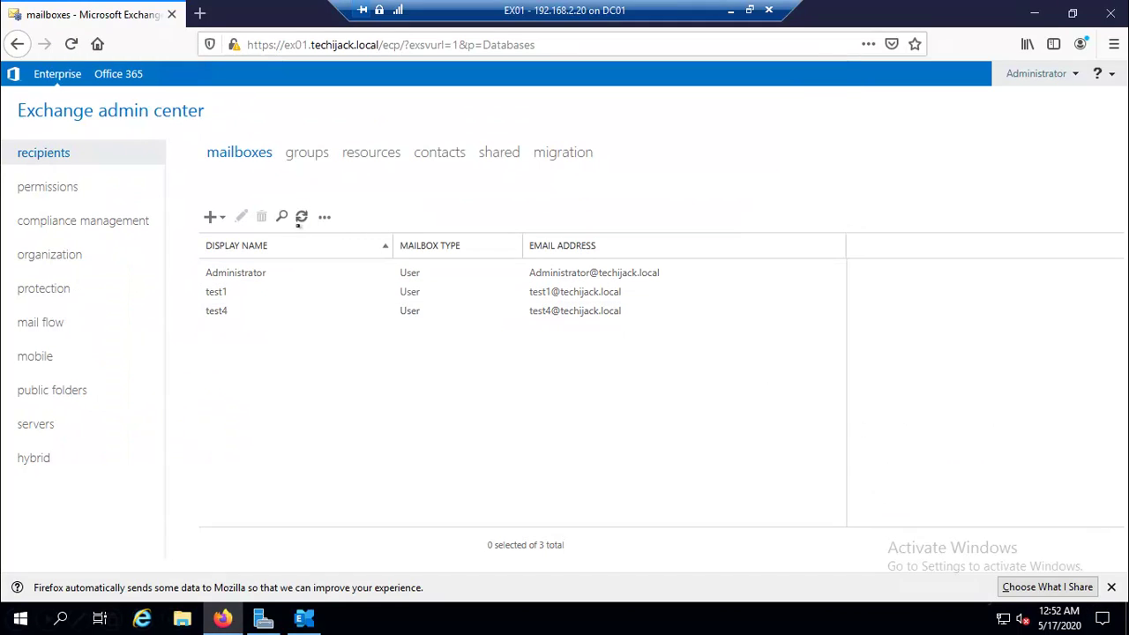
{"action": "left_click", "coordinate": [301, 216]}
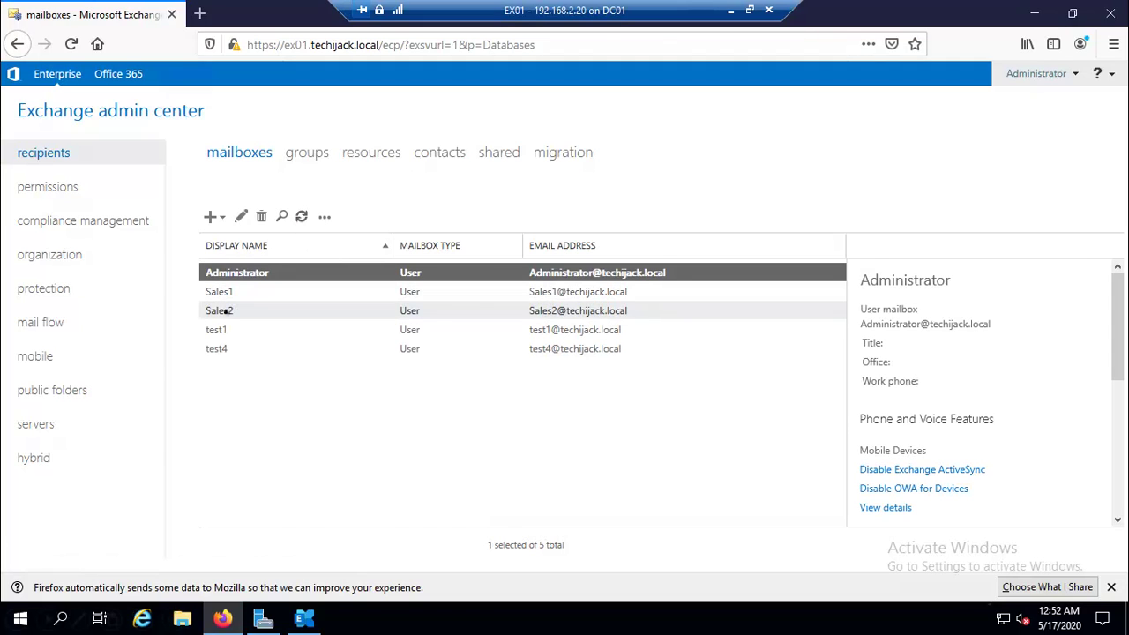
{"action": "left_click", "coordinate": [227, 311]}
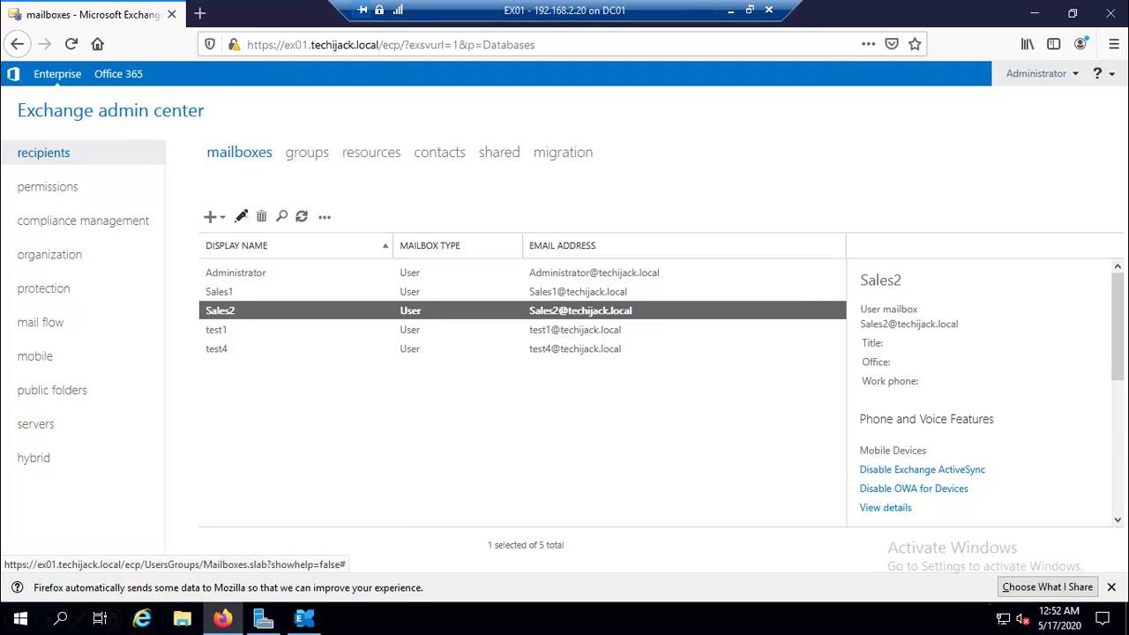
{"action": "left_click", "coordinate": [241, 216]}
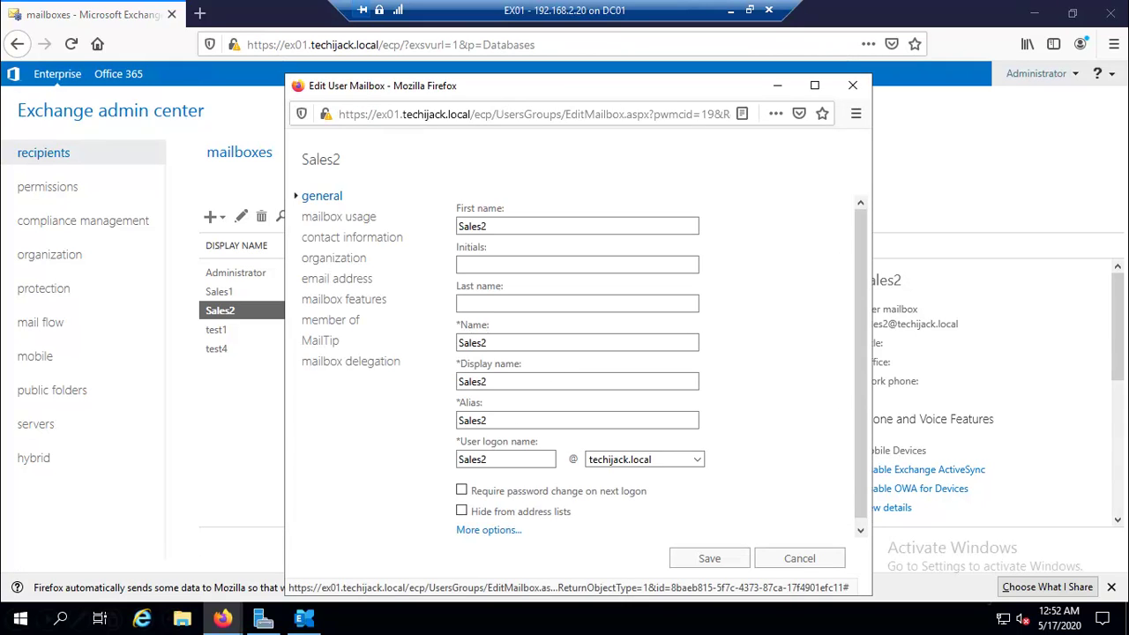
{"action": "left_click_drag", "start_coordinate": [489, 459], "coordinate": [457, 459]}
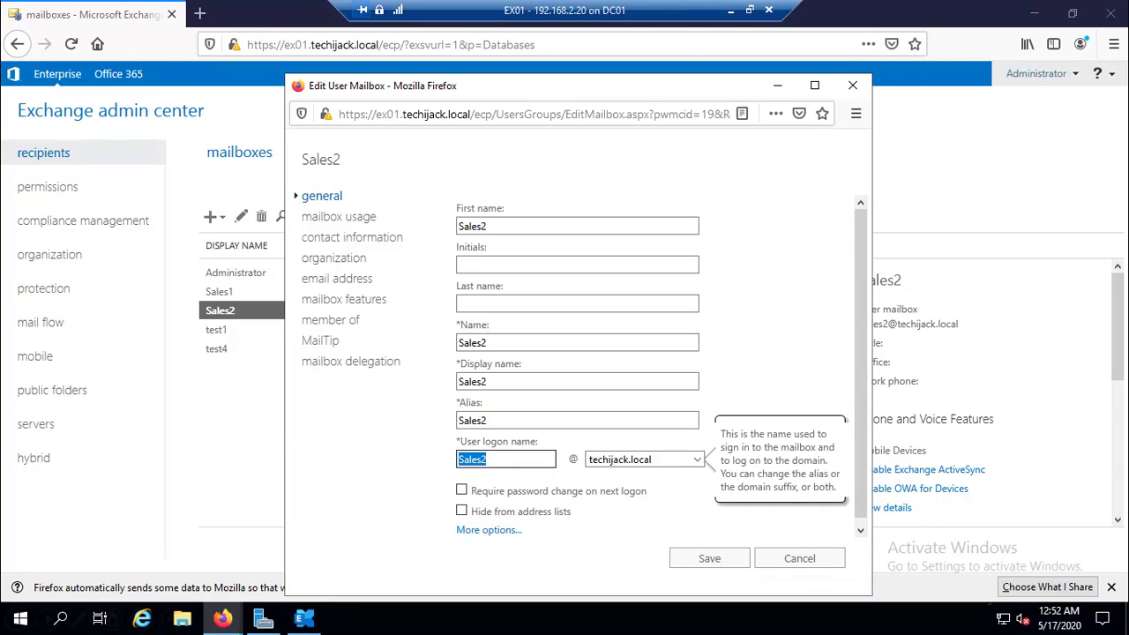